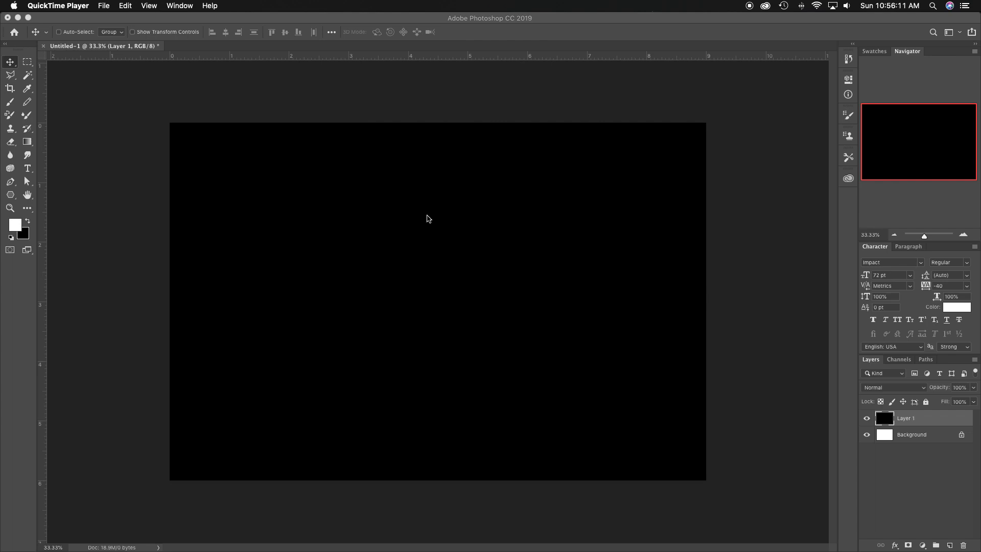
# Undo the last change to restore the JB DESIGNS text and flare layers above Layer 1.
pyautogui.click(29, 63)
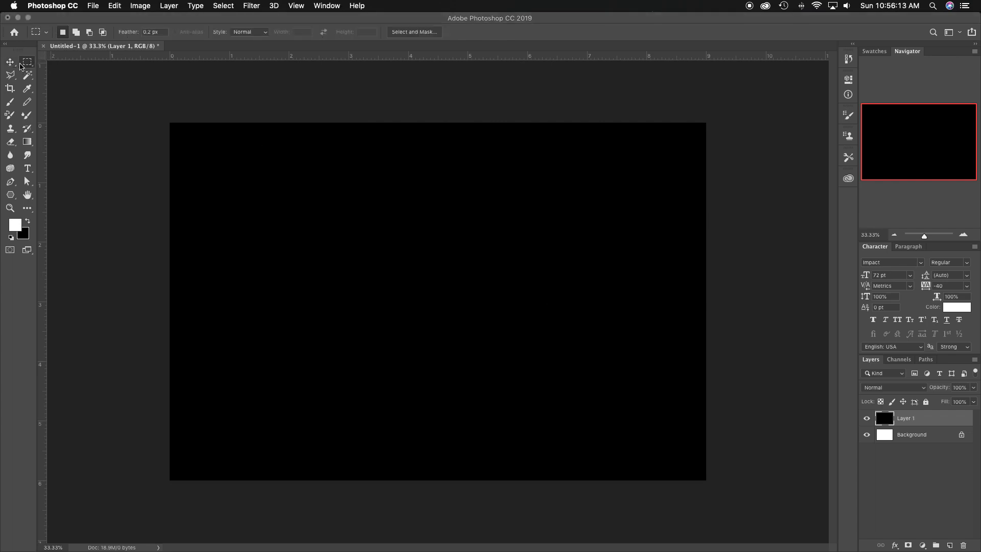
pyautogui.click(11, 62)
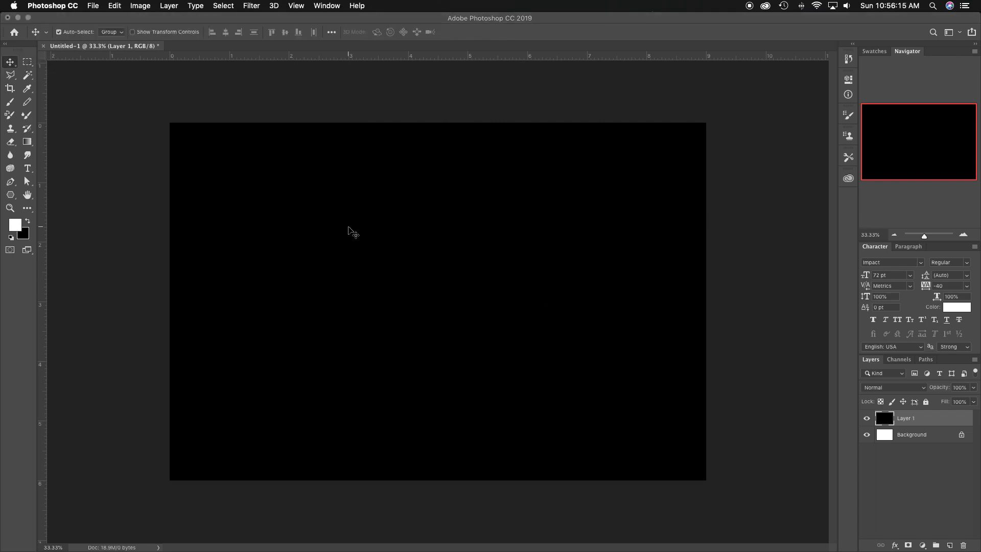
pyautogui.press('super+z')
pyautogui.click(887, 485)
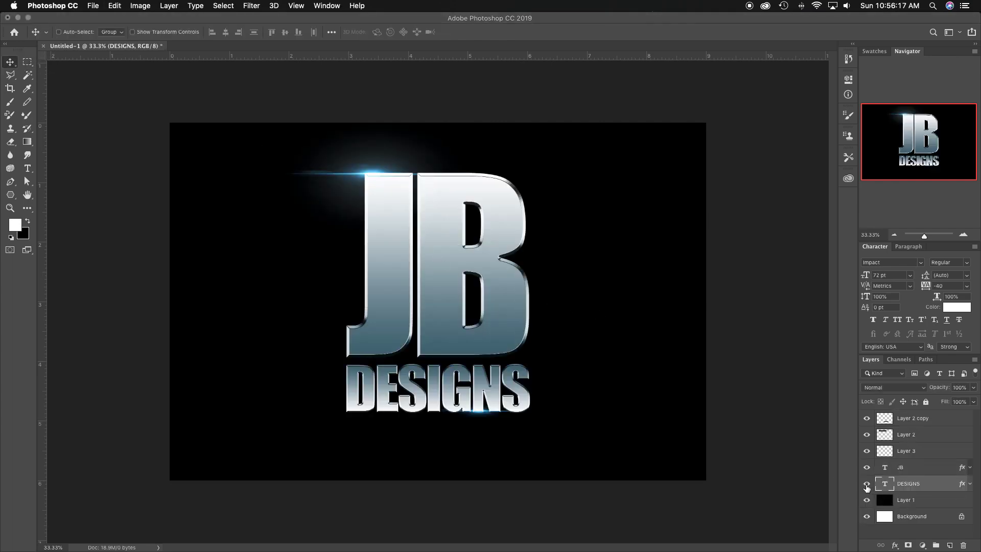
# Delete the flare layers Layer 3, Layer 2 and Layer 2 copy from above the logo text.
pyautogui.moveTo(867, 451); pyautogui.dragTo(964, 544)
pyautogui.click(900, 451)
pyautogui.keyDown('shift'); pyautogui.click(904, 418); pyautogui.keyUp('shift')
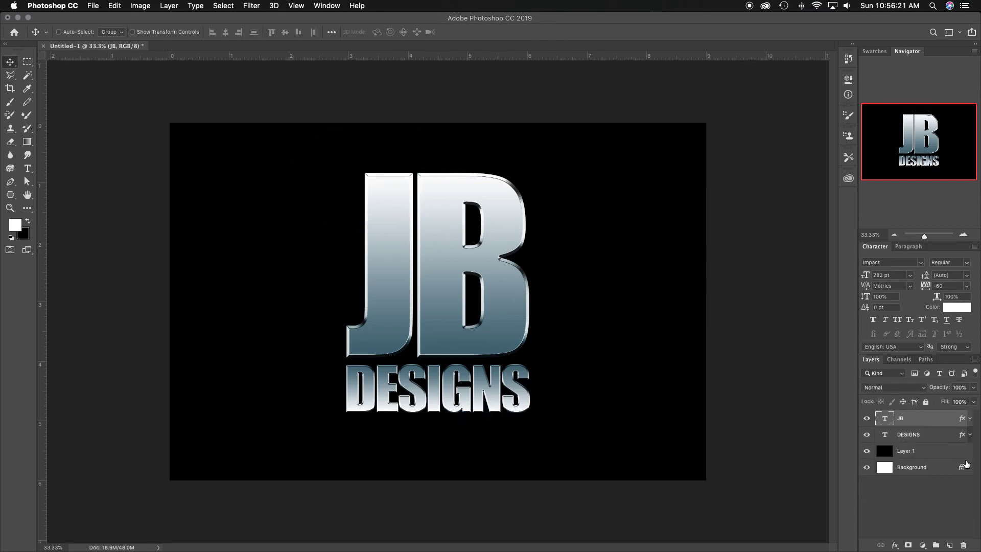
# Remove the layer effects from the DESIGNS and JB text layers.
pyautogui.click(970, 435)
pyautogui.moveTo(908, 448); pyautogui.dragTo(963, 537)
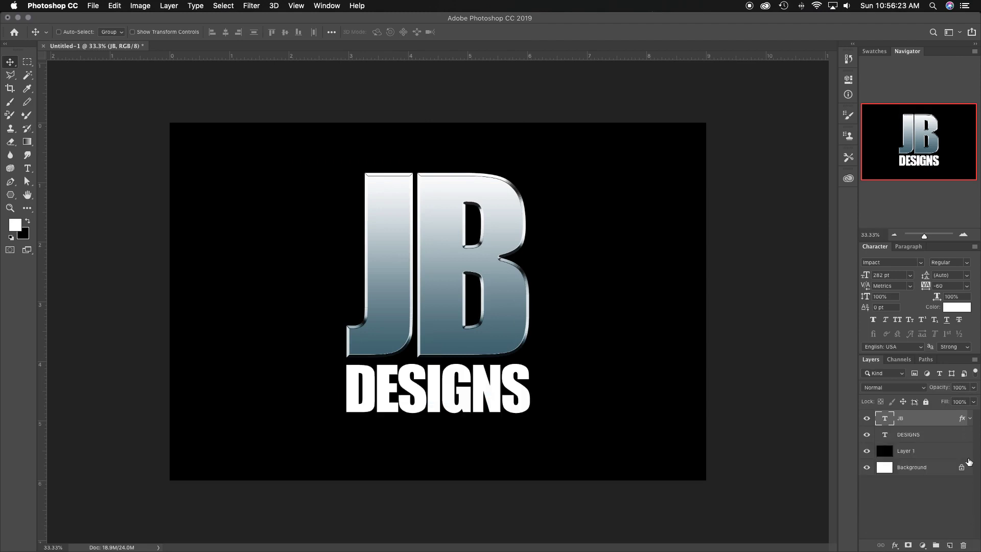
pyautogui.click(969, 418)
pyautogui.moveTo(902, 430); pyautogui.dragTo(964, 543)
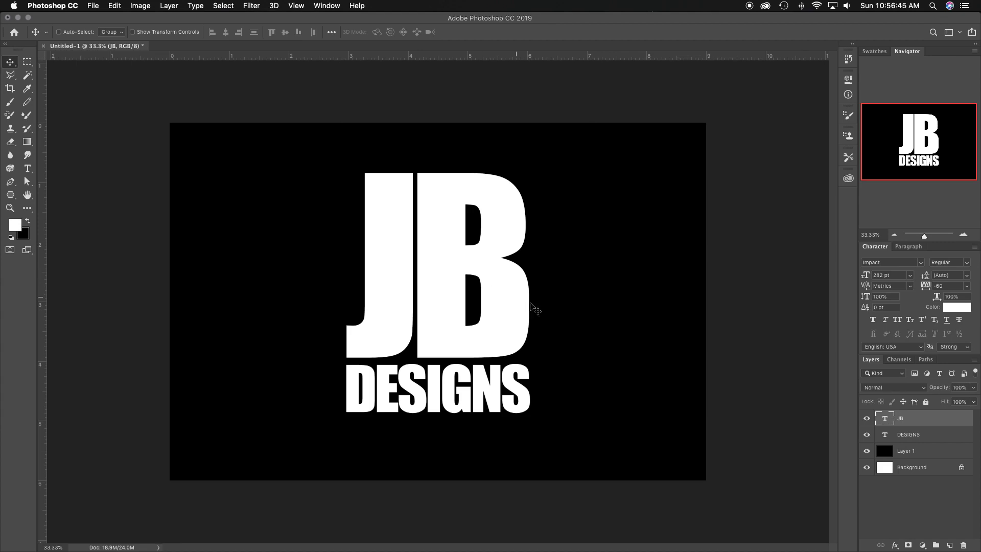
pyautogui.click(27, 115)
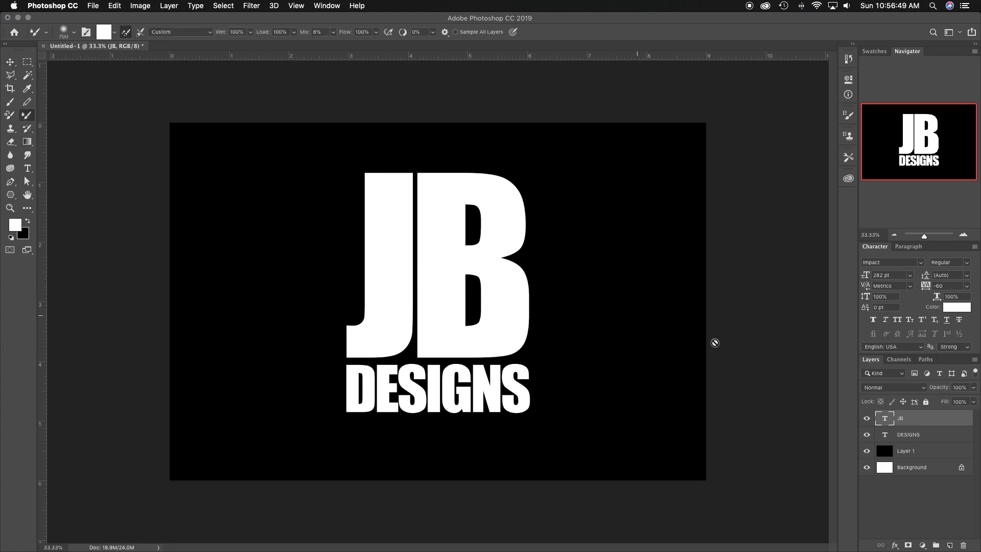
pyautogui.click(10, 61)
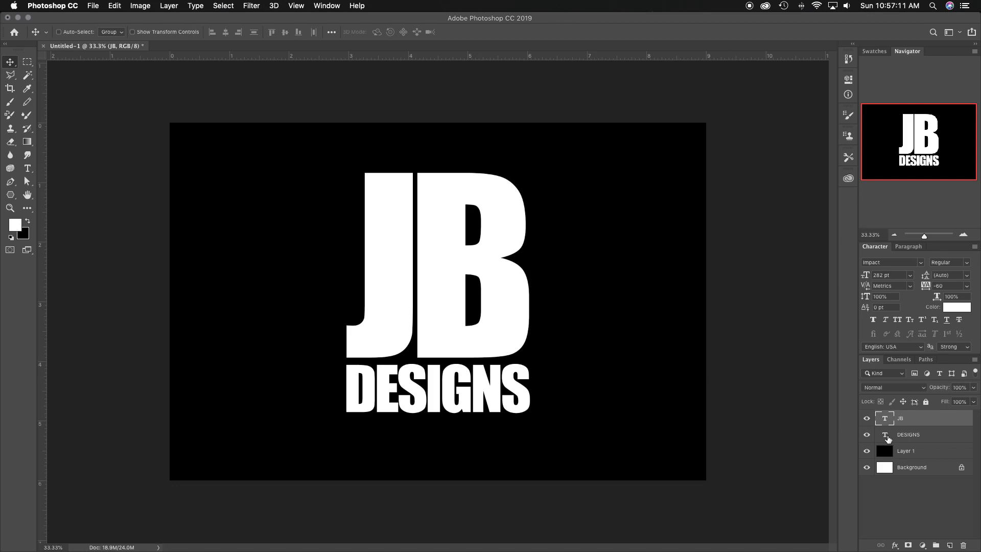
# Rasterize the JB type layer into a pixel layer.
pyautogui.click(868, 419)
pyautogui.click(867, 419)
pyautogui.rightClick(910, 419)
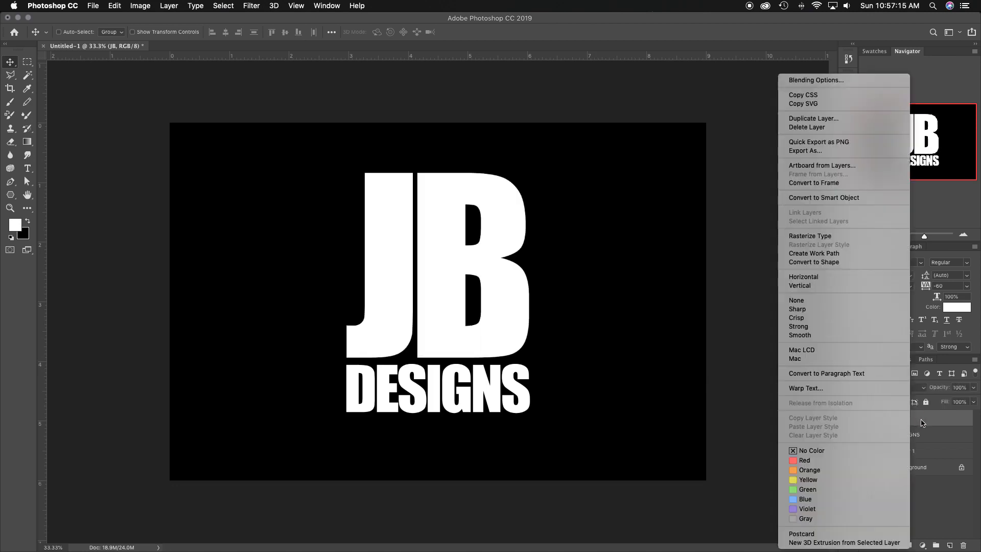
pyautogui.click(859, 236)
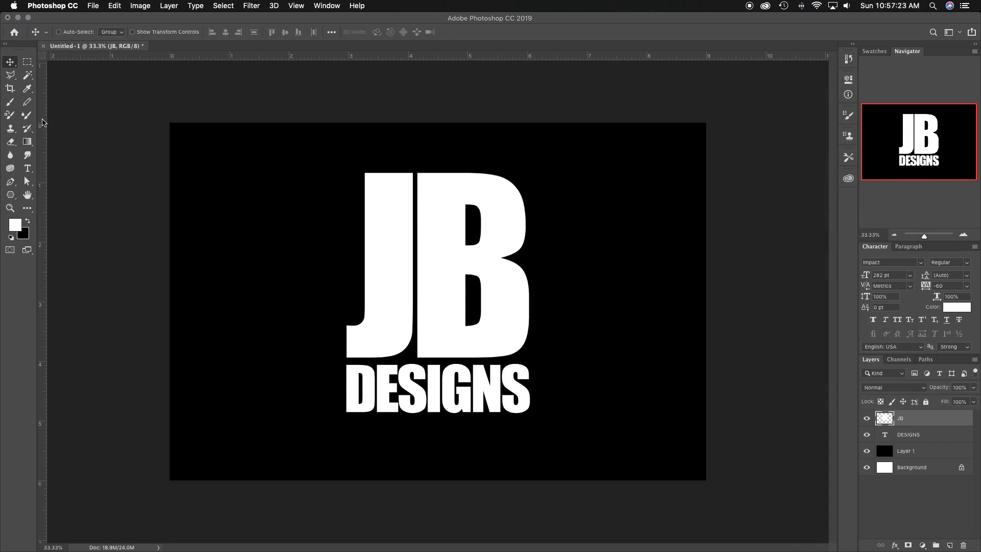
# Try a white Mixer Brush stroke across the rasterized JB letters and undo it.
pyautogui.click(27, 115)
pyautogui.moveTo(414, 249); pyautogui.dragTo(511, 246)
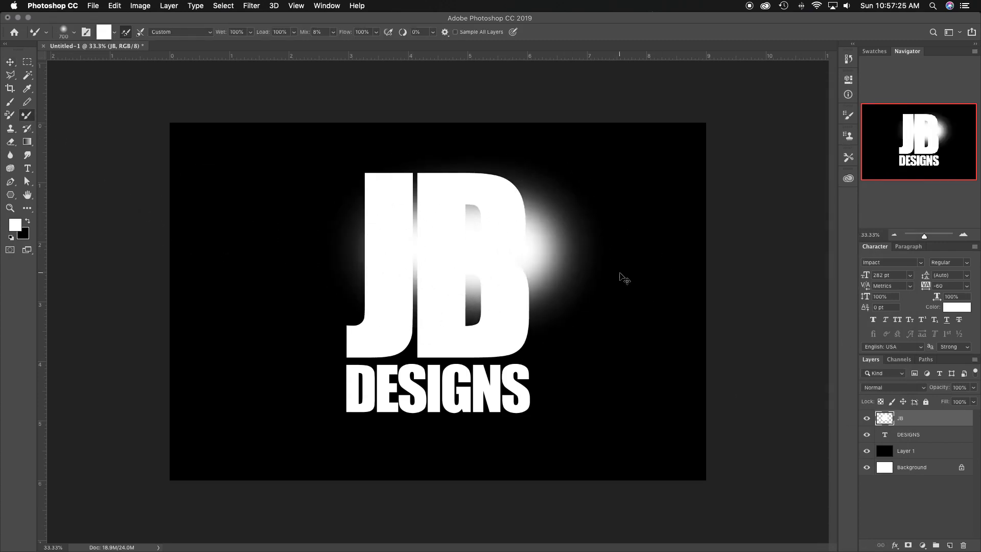
pyautogui.press('super+z')
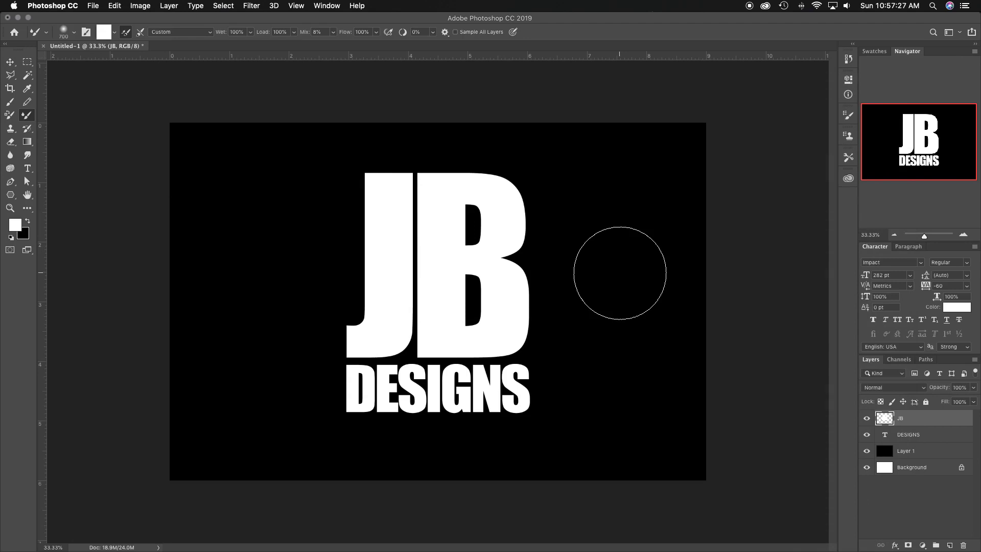
pyautogui.click(10, 62)
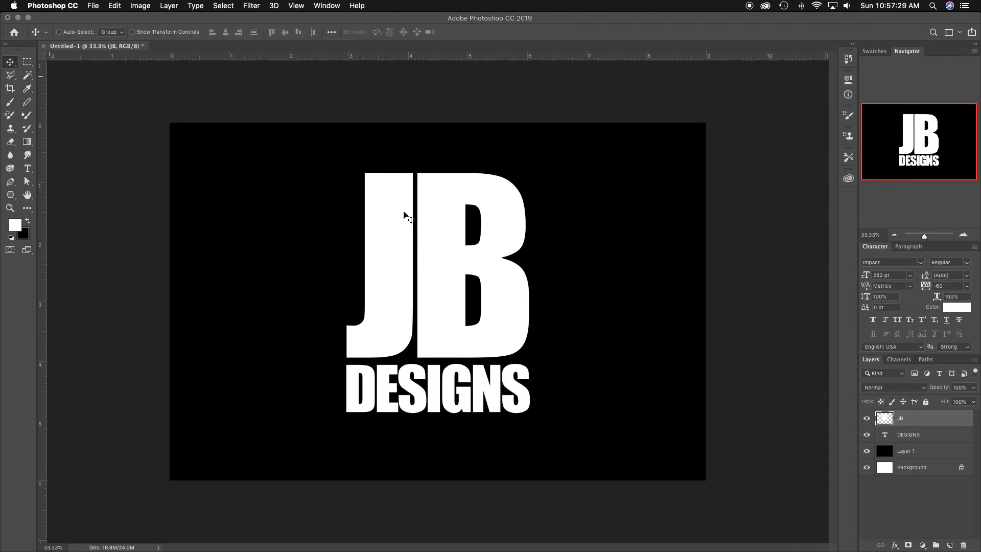
# Rasterize the DESIGNS type layer into a pixel layer.
pyautogui.rightClick(904, 434)
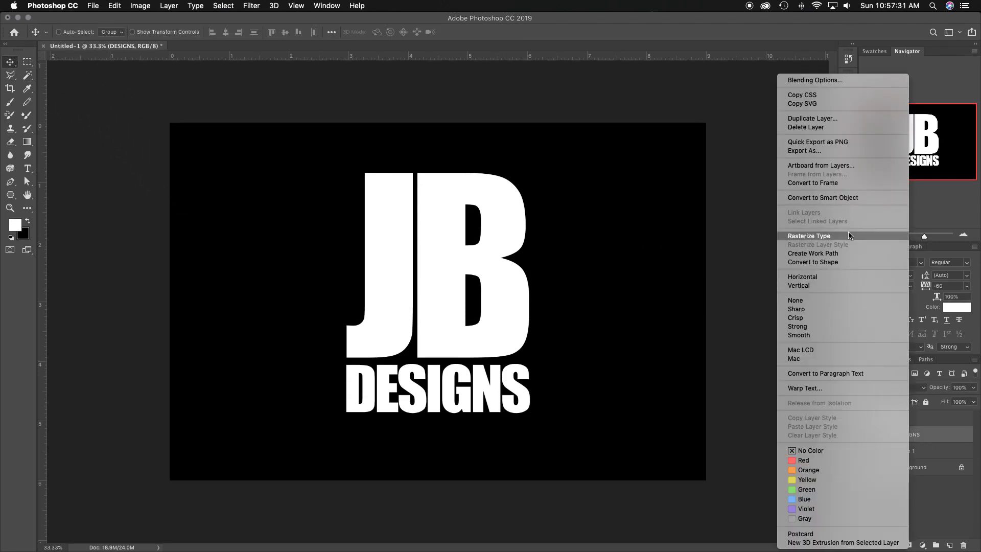
pyautogui.click(817, 235)
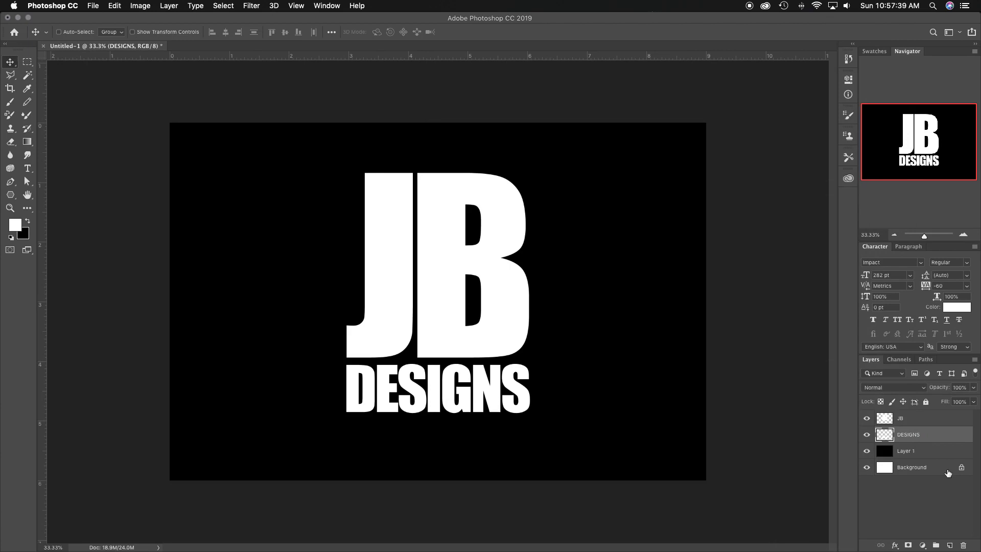
pyautogui.click(910, 420)
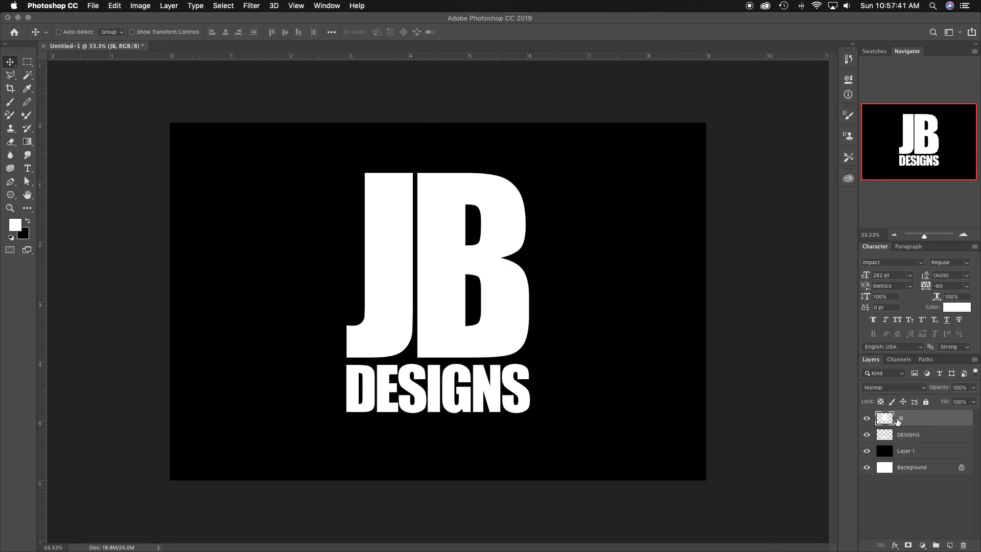
pyautogui.press('super+j')
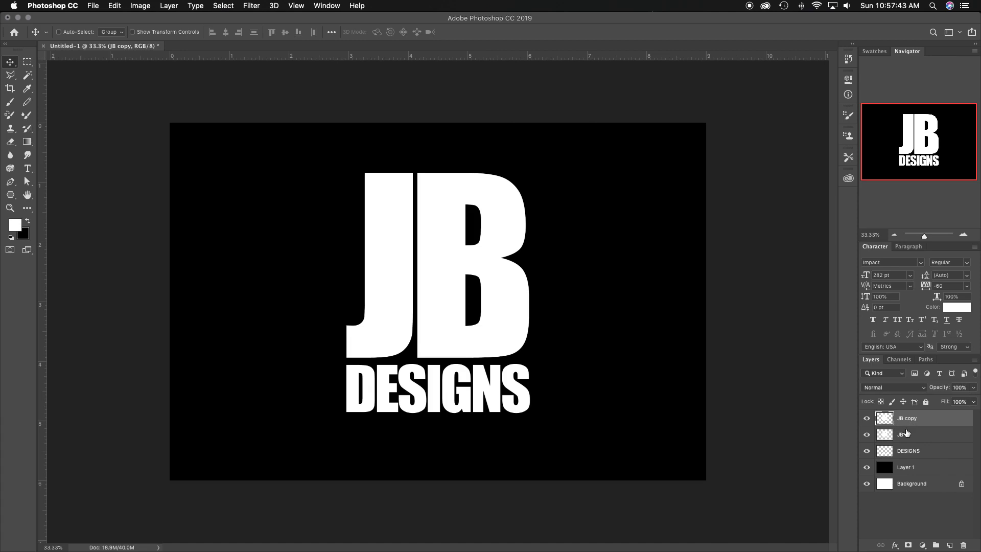
pyautogui.press('super+z')
# Duplicate the rasterized JB layer within the same document under the name JB copy.
pyautogui.rightClick(909, 418)
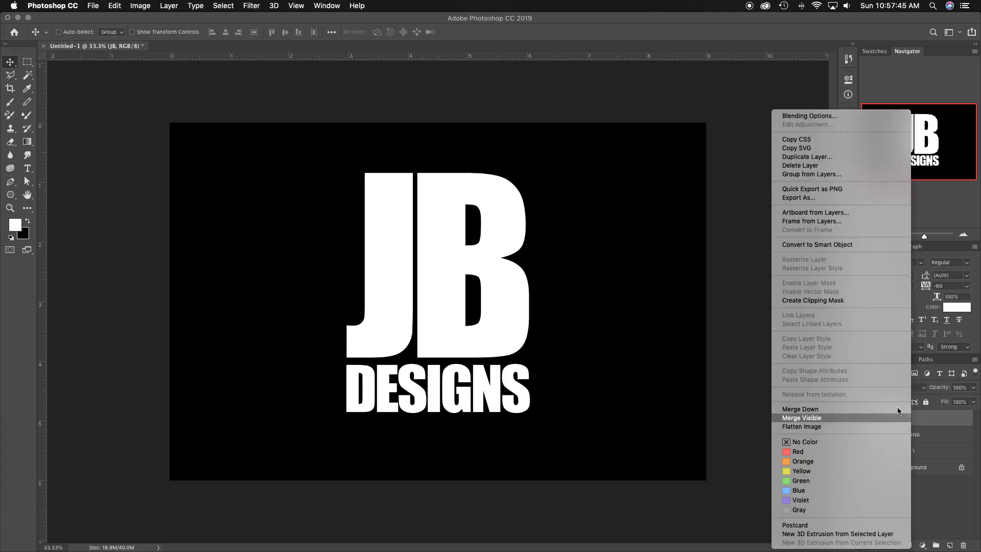
pyautogui.click(848, 157)
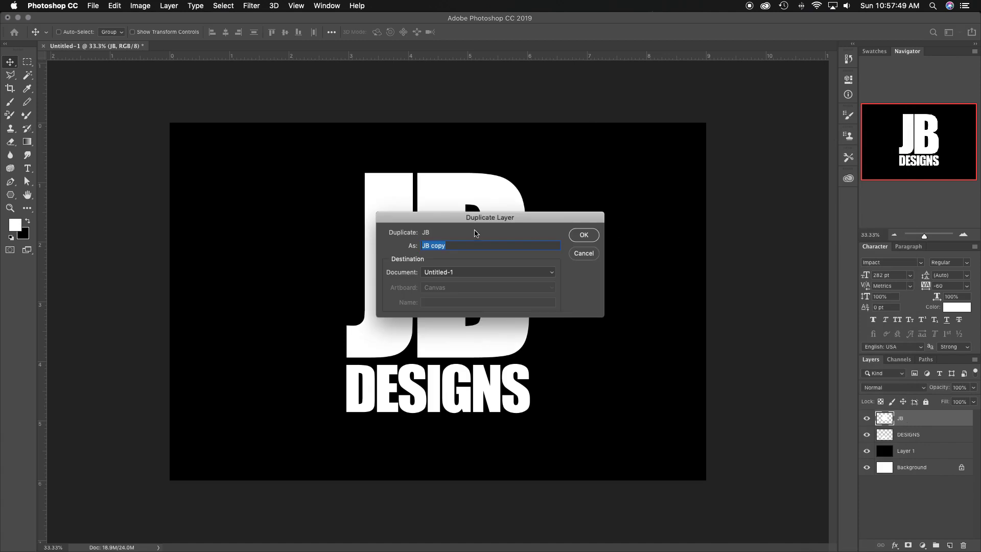
pyautogui.click(584, 235)
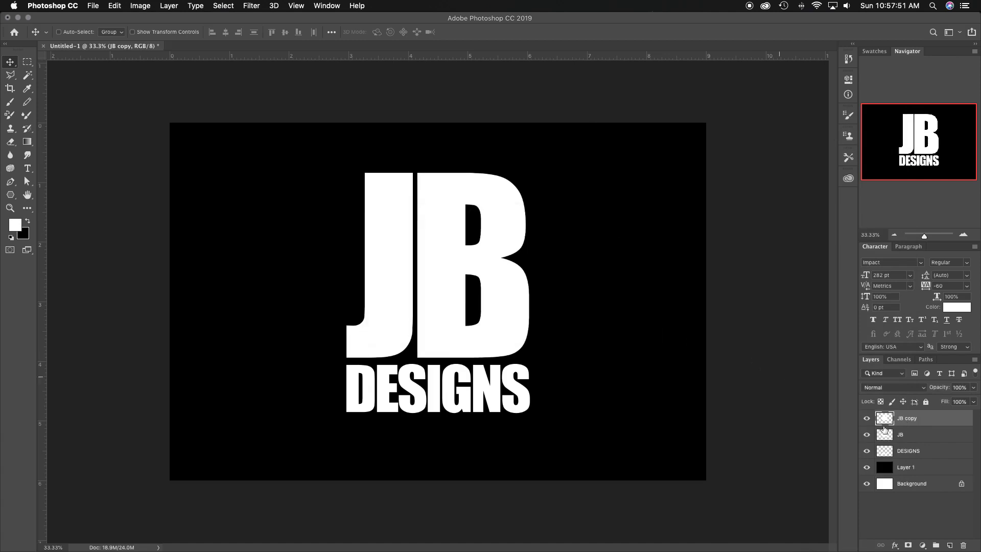
pyautogui.click(867, 420)
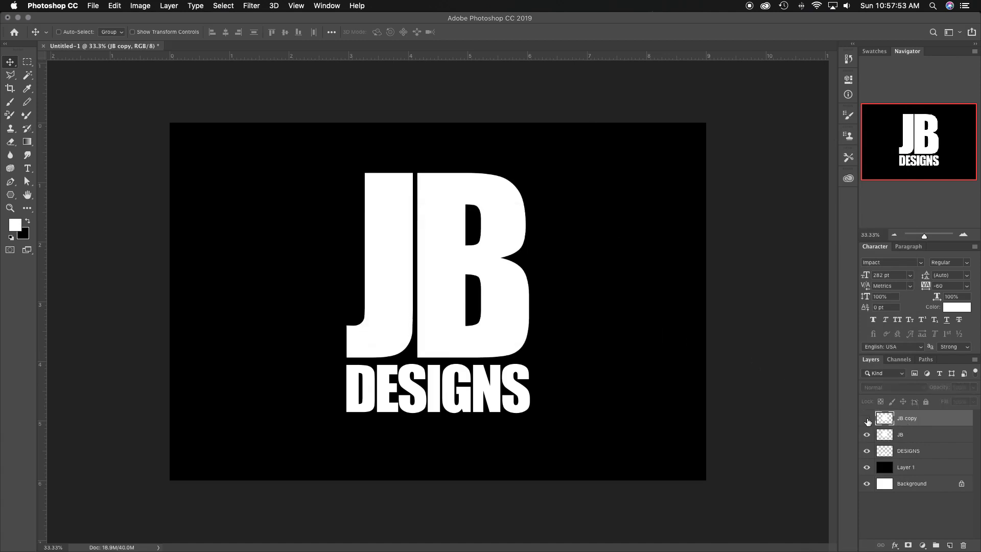
pyautogui.click(867, 421)
pyautogui.press('super+i')
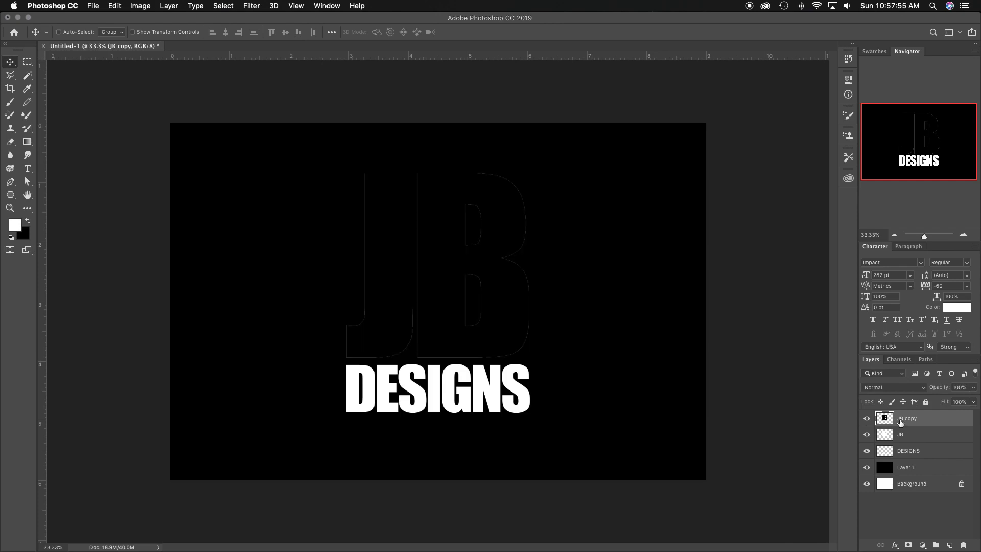
pyautogui.press('super+z')
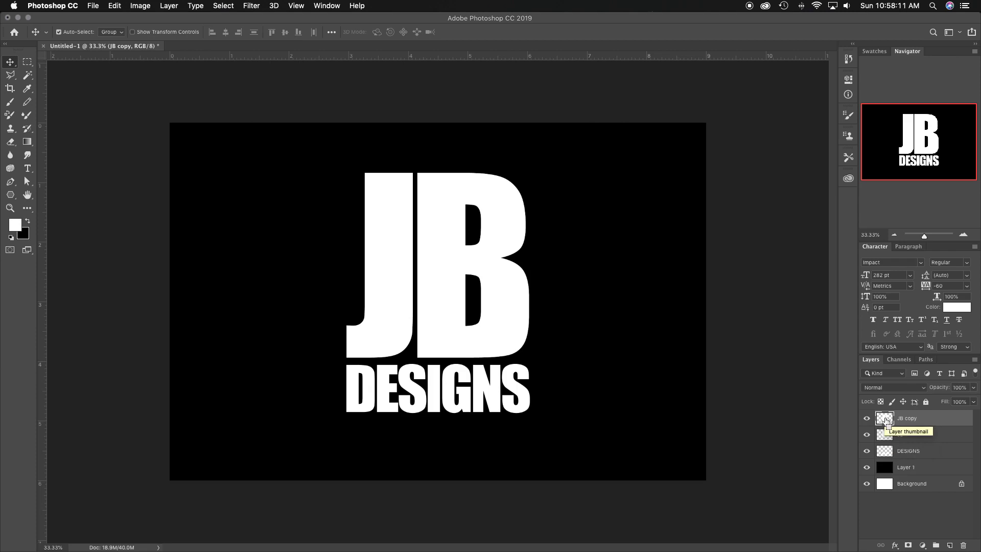
# Load the letter shapes of the JB copy layer as a selection.
pyautogui.press('super')
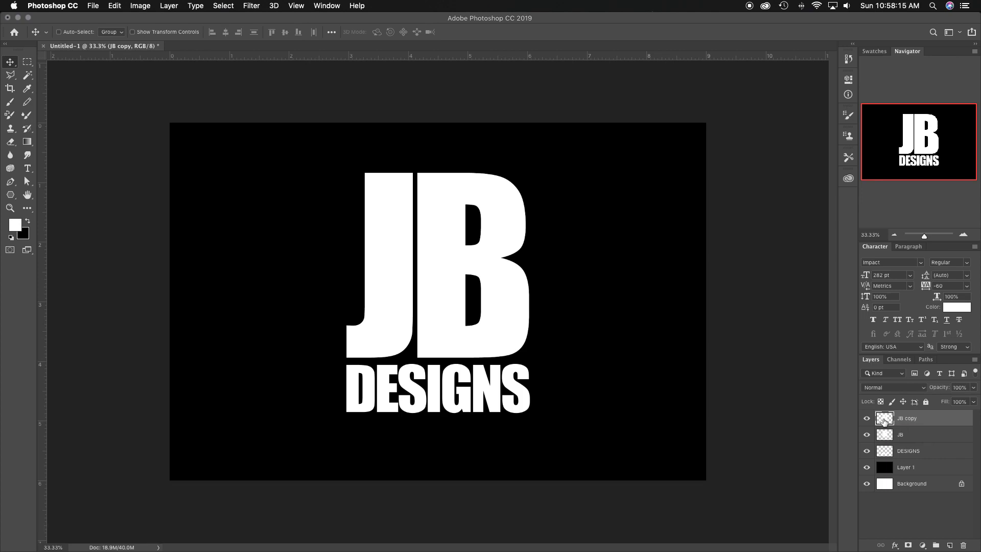
pyautogui.click(907, 437)
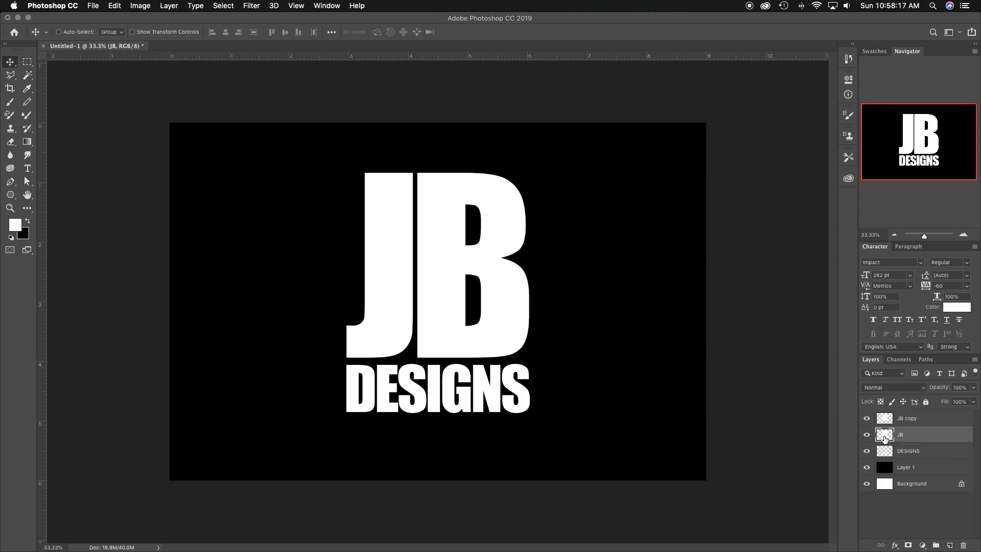
pyautogui.click(884, 419)
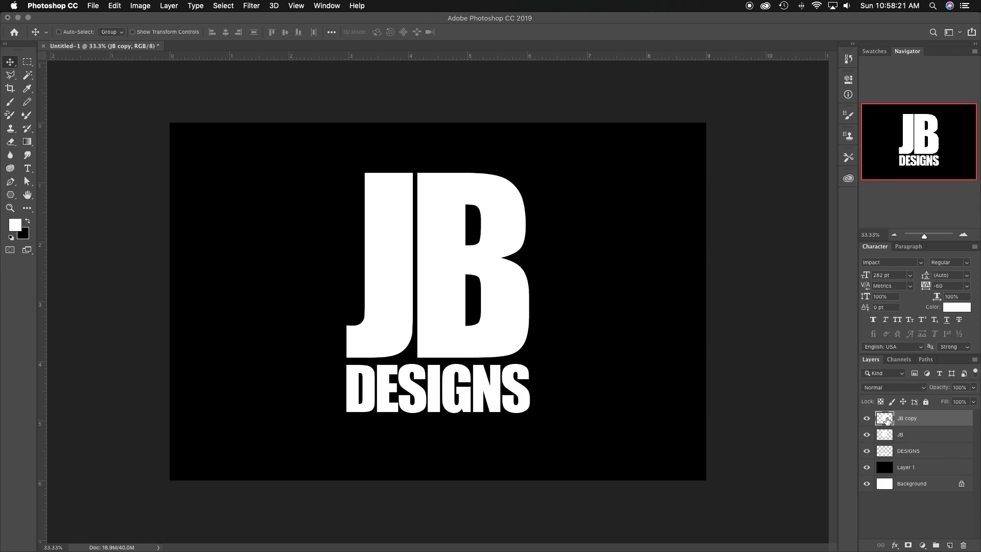
pyautogui.keyDown('super'); pyautogui.click(921, 422); pyautogui.keyUp('super')
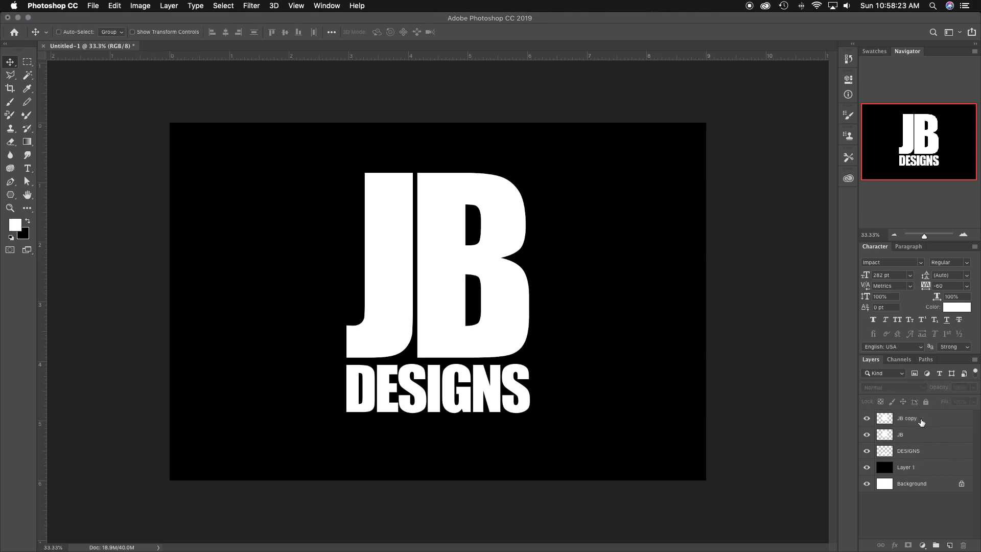
pyautogui.click(882, 420)
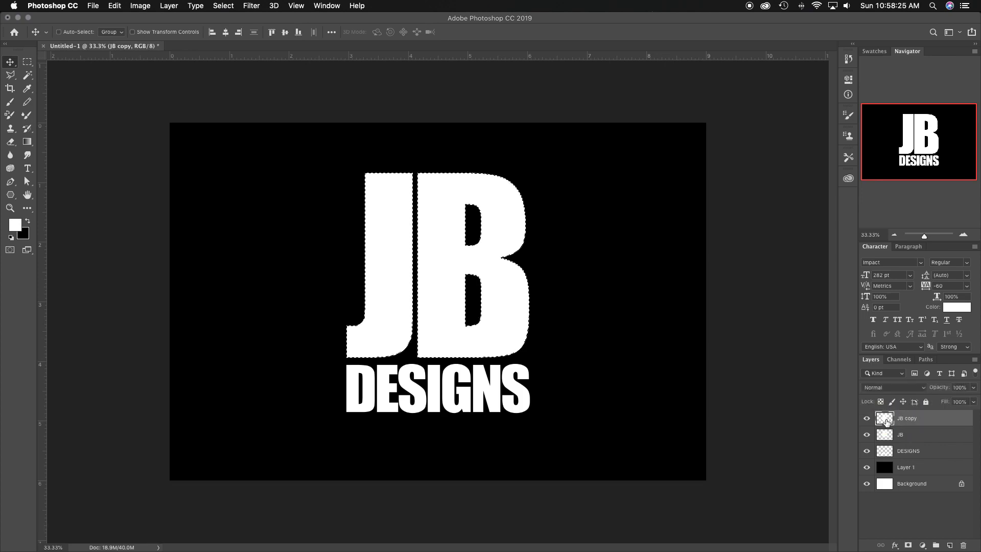
pyautogui.keyDown('super'); pyautogui.click(884, 421); pyautogui.keyUp('super')
# Contract the JB letter selection by 15 pixels without applying the effect at canvas bounds.
pyautogui.click(225, 6)
pyautogui.moveTo(115, 5)
pyautogui.moveTo(224, 6)
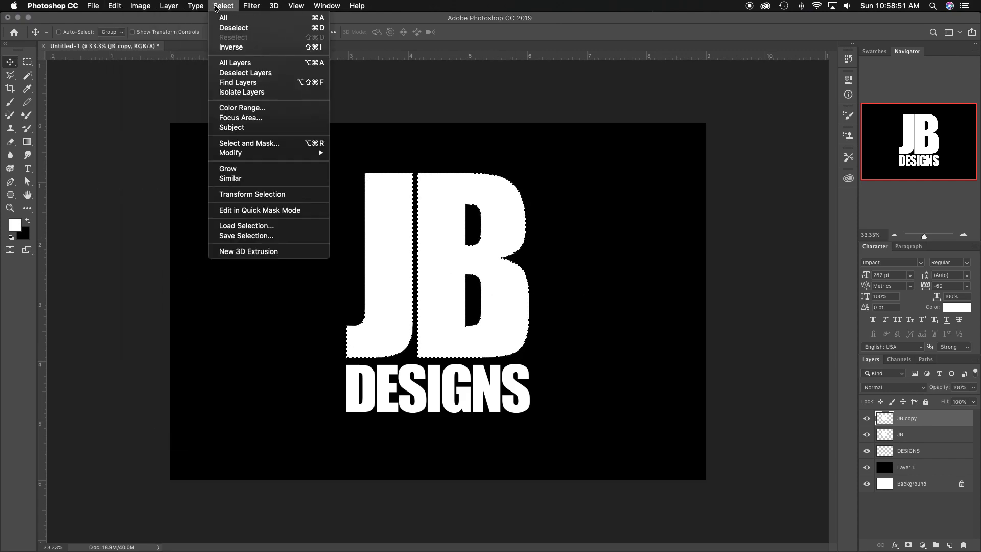
pyautogui.moveTo(278, 153)
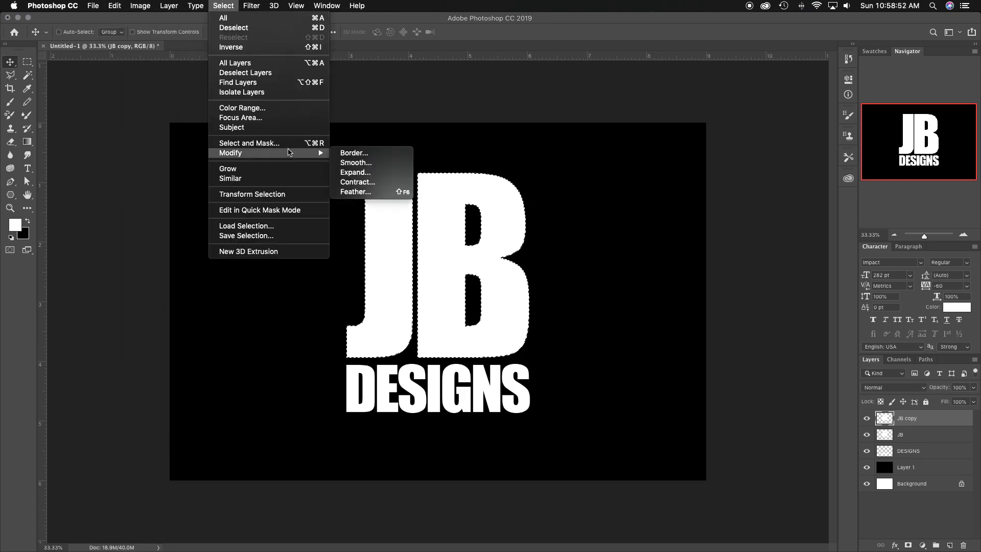
pyautogui.click(386, 184)
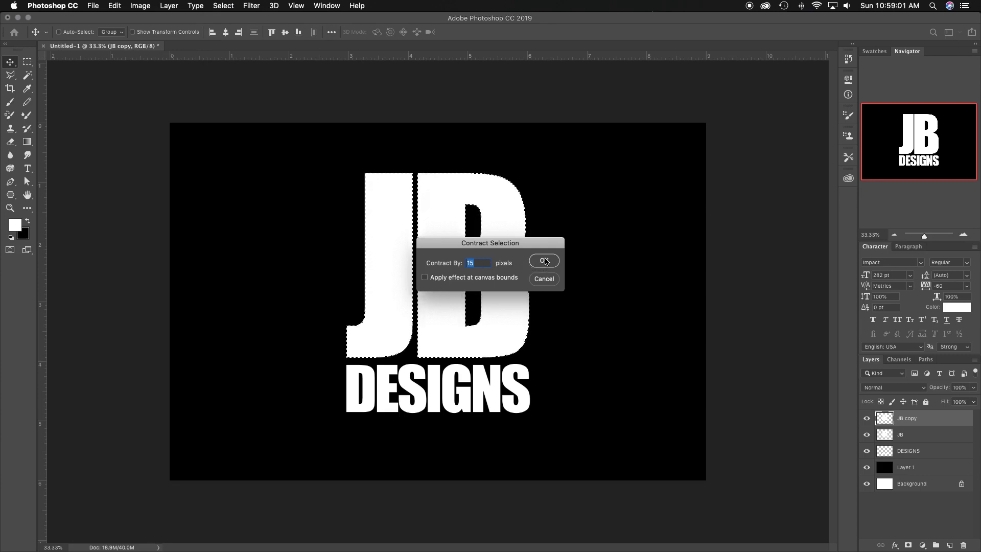
pyautogui.click(547, 263)
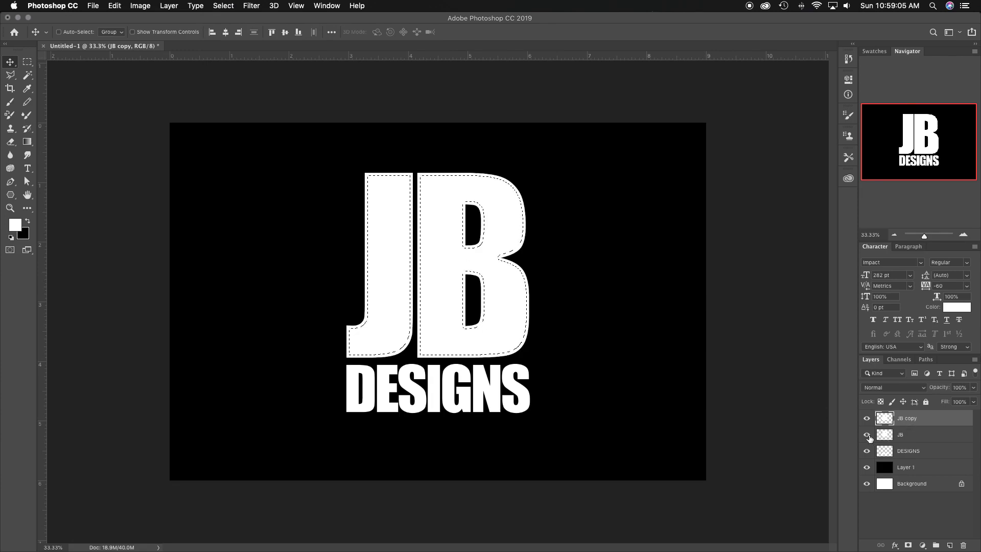
# Hide the original JB layer and delete the selected inner area of the letters from the JB copy layer.
pyautogui.click(866, 435)
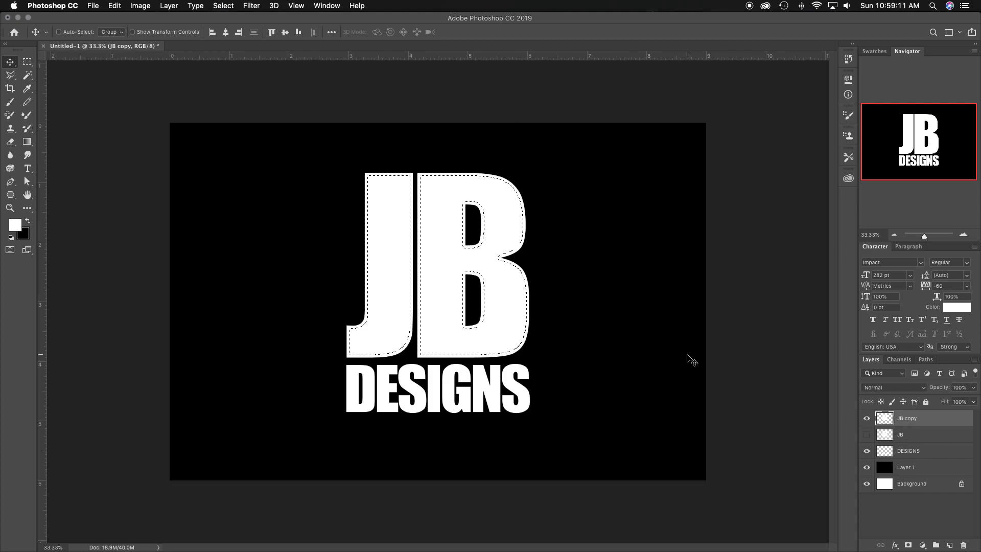
pyautogui.press('Delete')
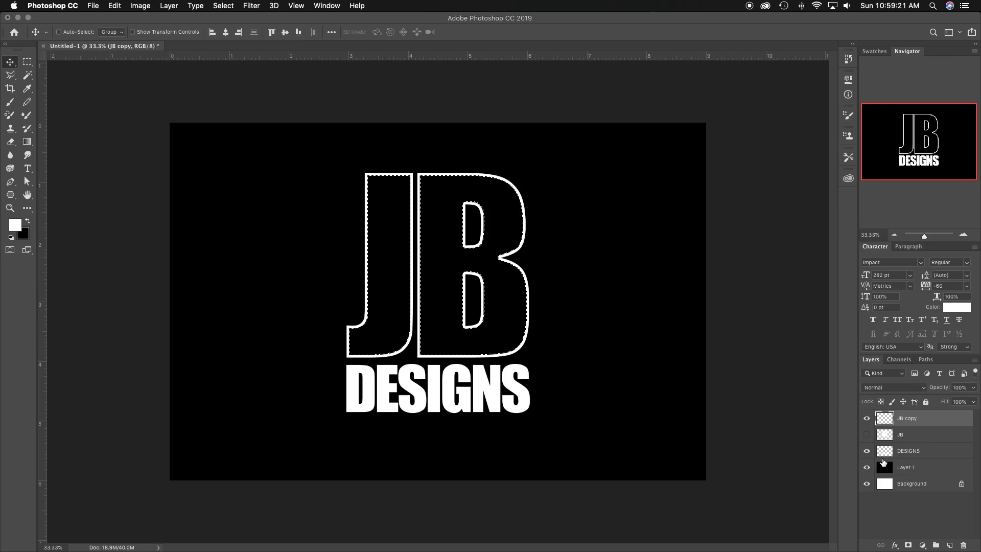
pyautogui.click(867, 435)
pyautogui.click(867, 435)
pyautogui.press('super')
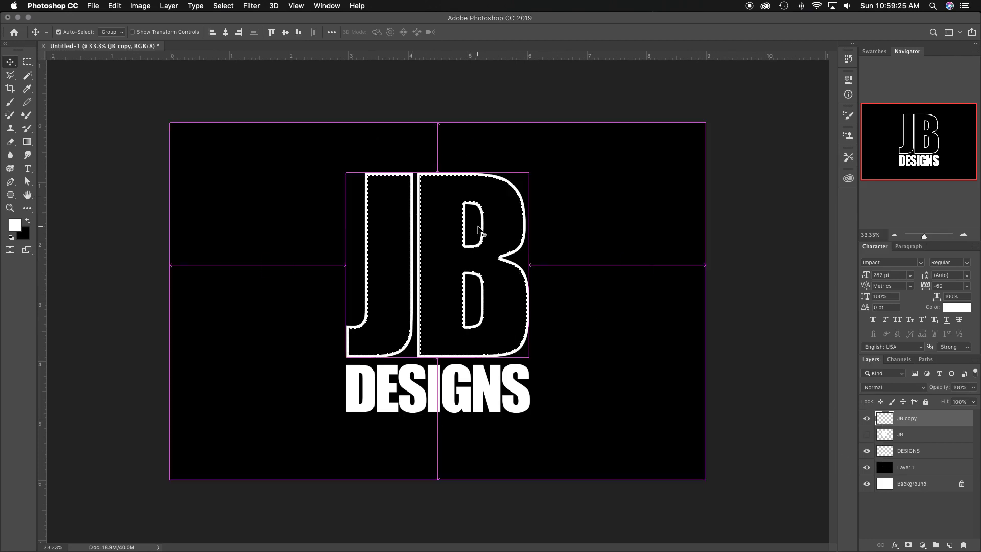
# Clear the letter selection and show the original JB layer again.
pyautogui.click(223, 5)
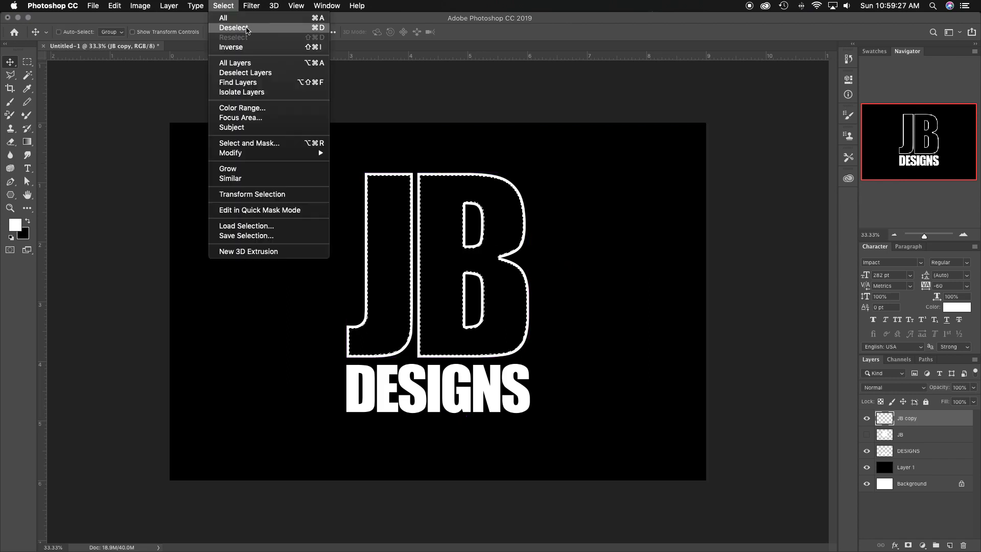
pyautogui.click(580, 212)
pyautogui.press('super+d')
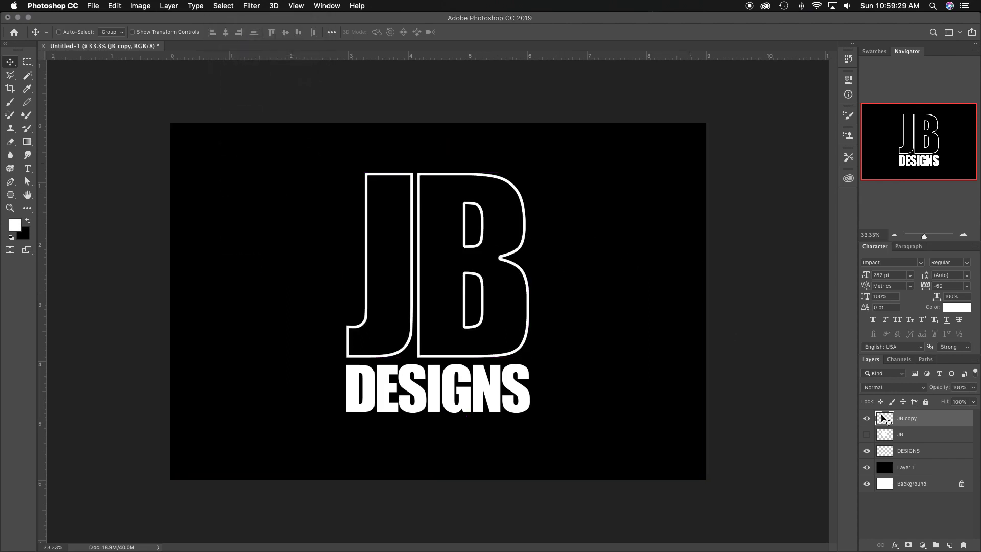
pyautogui.click(868, 434)
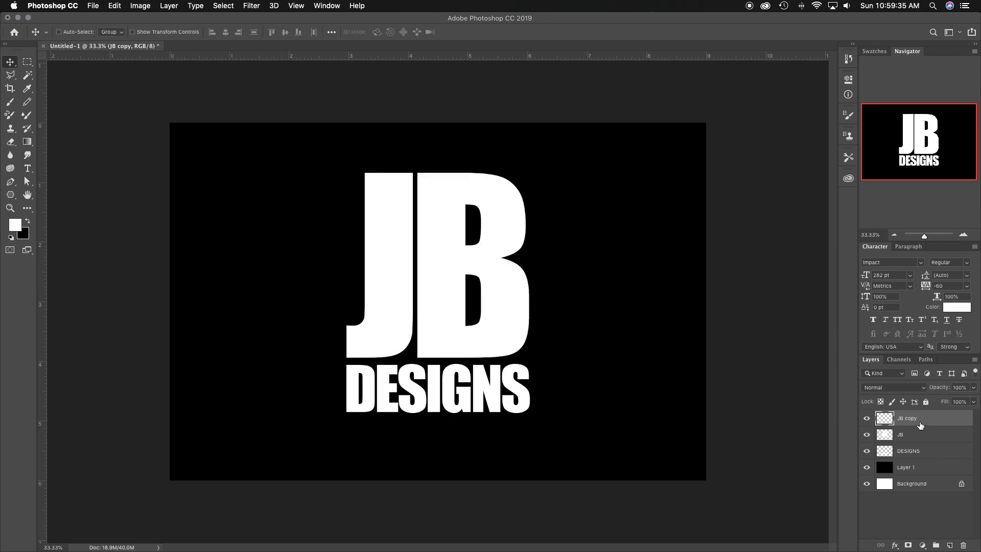
# Darken the JB copy outline with Hue/Saturation at a lightness of -40.
pyautogui.press('super+i')
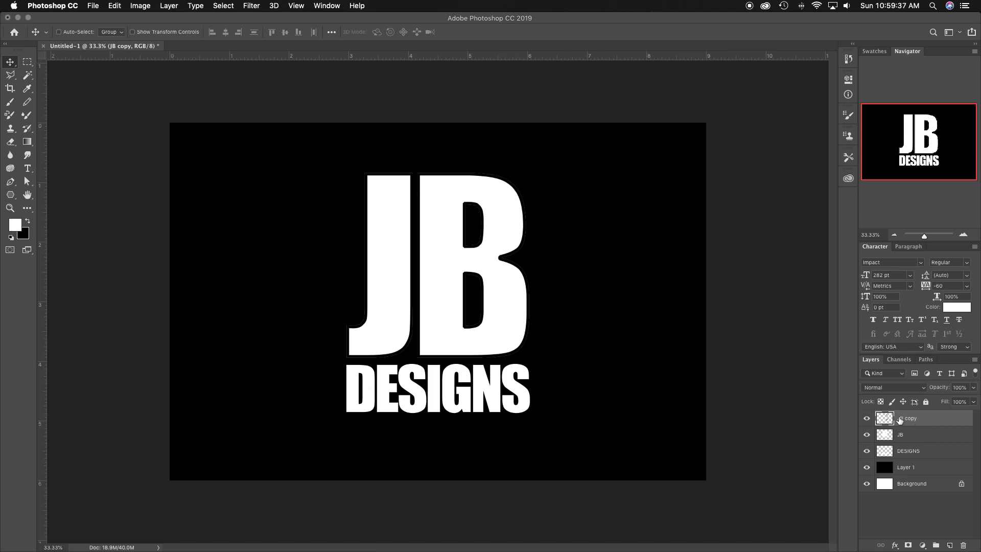
pyautogui.press('super+z')
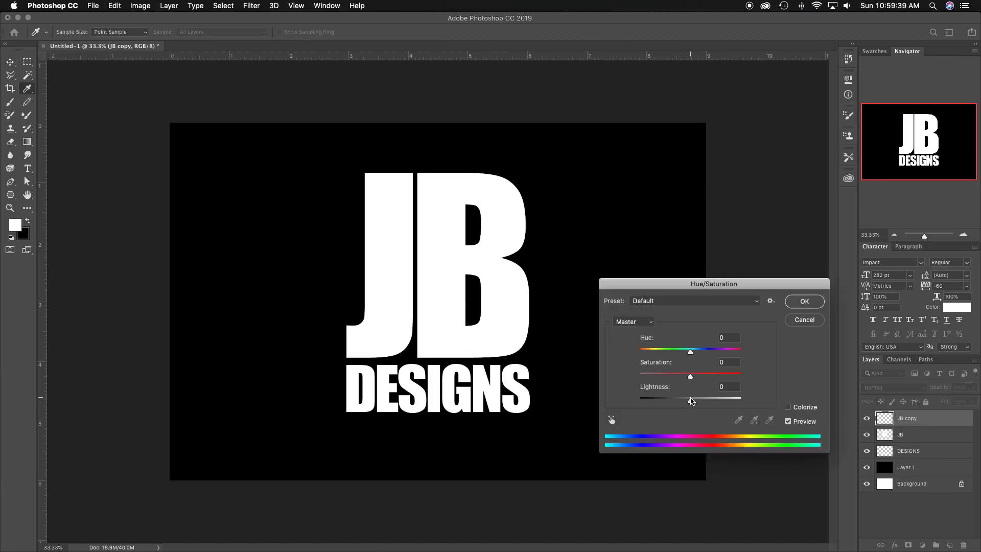
pyautogui.moveTo(690, 400); pyautogui.dragTo(670, 401)
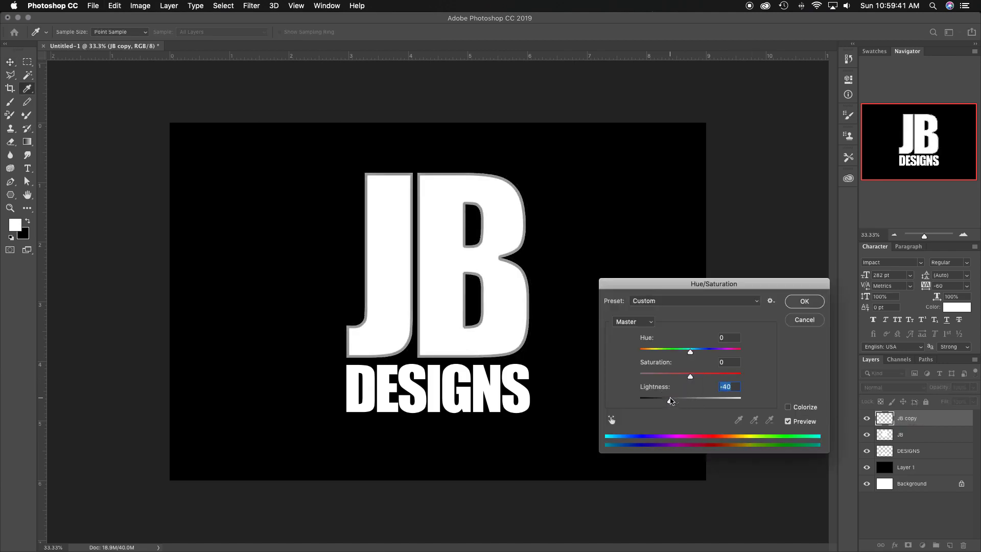
pyautogui.click(810, 301)
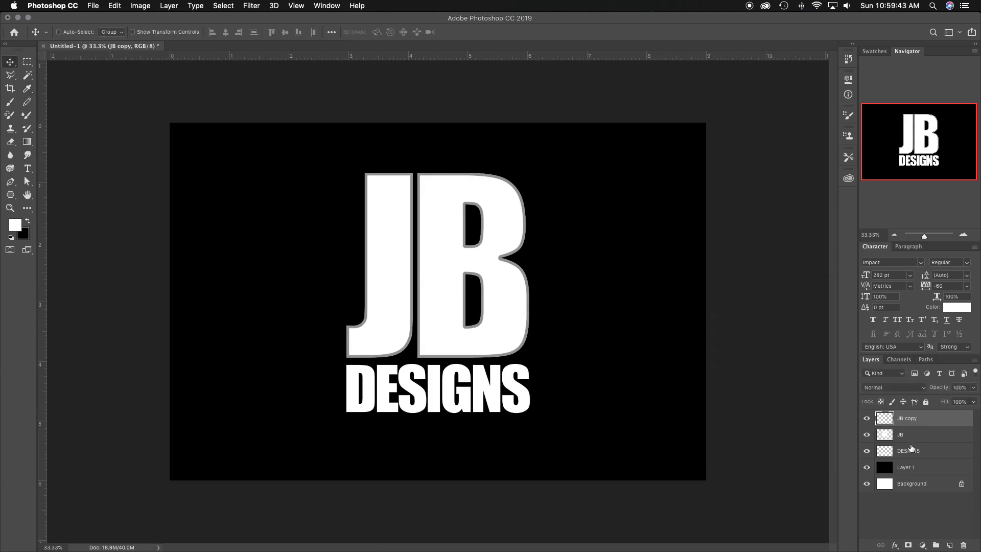
# Duplicate the DESIGNS layer and load its letter shapes as a selection.
pyautogui.click(914, 454)
pyautogui.press('super+j')
pyautogui.keyDown('super'); pyautogui.click(888, 454); pyautogui.keyUp('super')
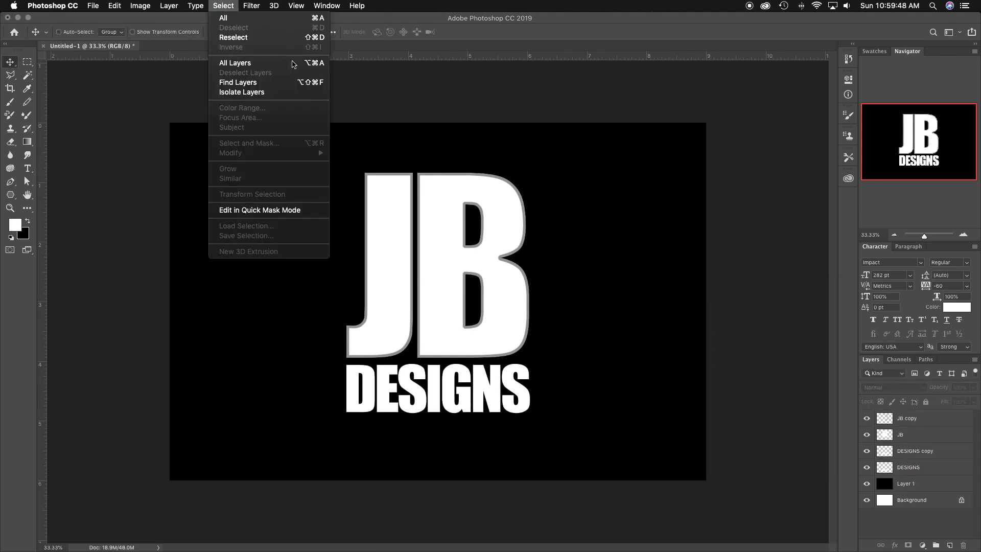
pyautogui.click(223, 6)
pyautogui.click(362, 193)
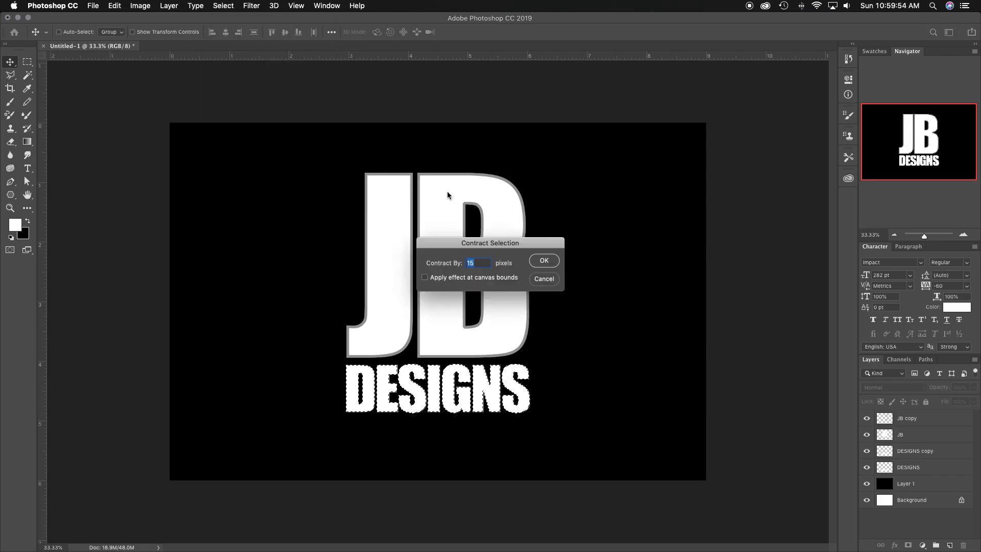
pyautogui.write('5')
pyautogui.press('Return')
pyautogui.press('super+z')
pyautogui.click(223, 5)
pyautogui.moveTo(231, 153)
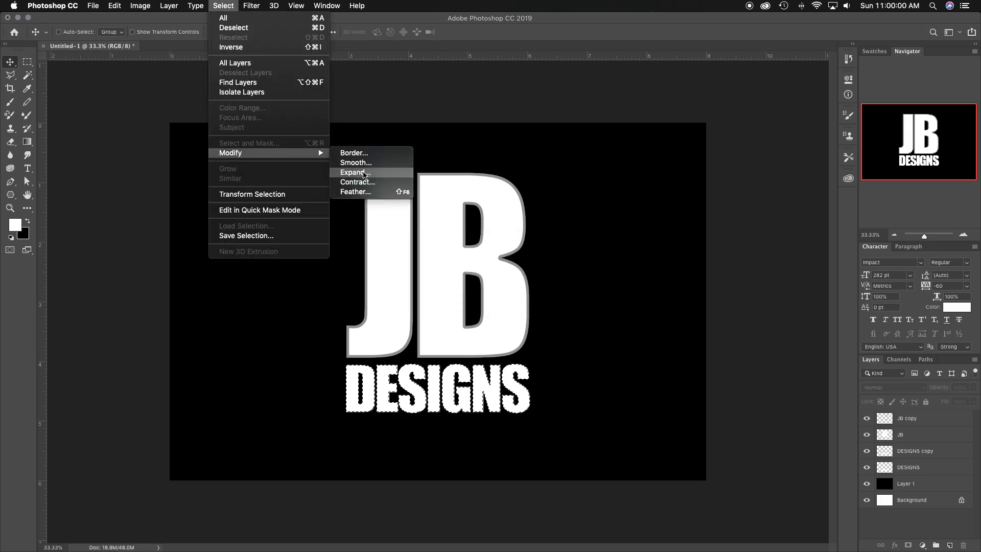
pyautogui.click(361, 182)
pyautogui.press('Return')
pyautogui.click(223, 5)
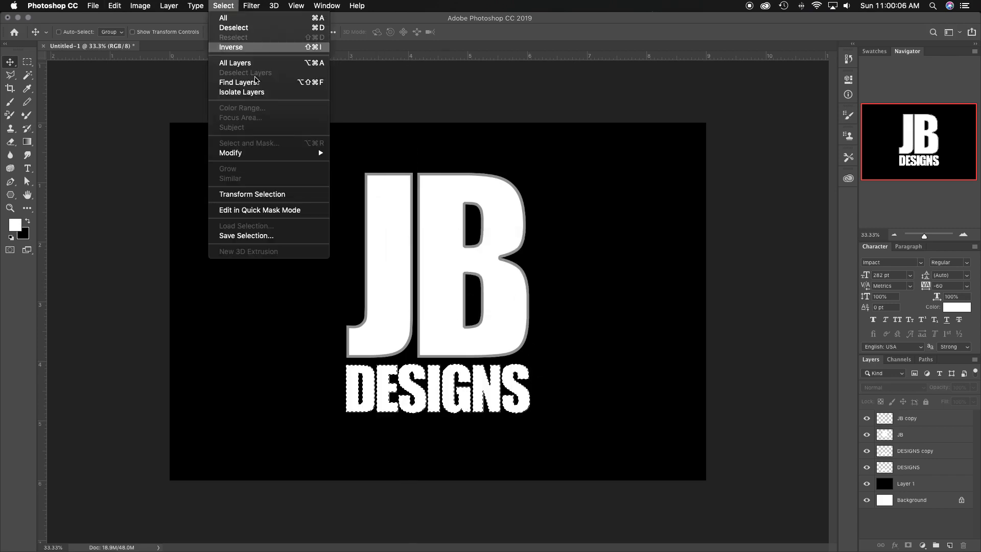
pyautogui.click(380, 183)
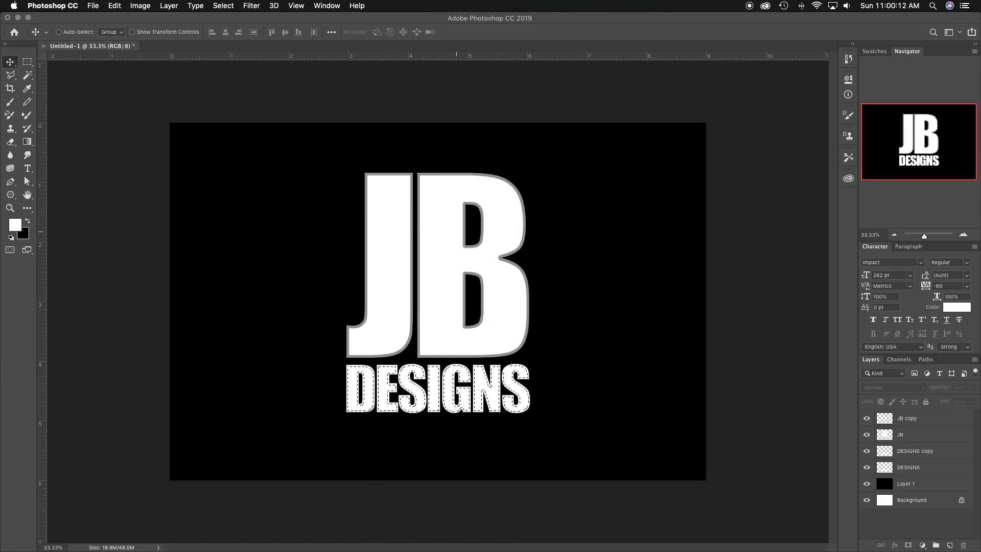
# Reload the DESIGNS copy letters as a selection, contract it, and delete the inner area so only an outline is left on that layer.
pyautogui.click(914, 451)
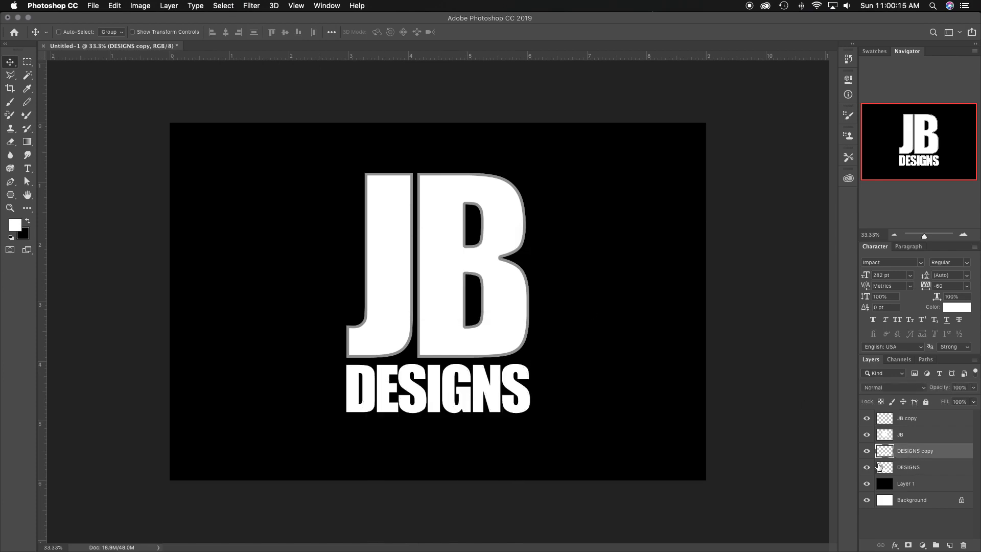
pyautogui.keyDown('super'); pyautogui.click(885, 451); pyautogui.keyUp('super')
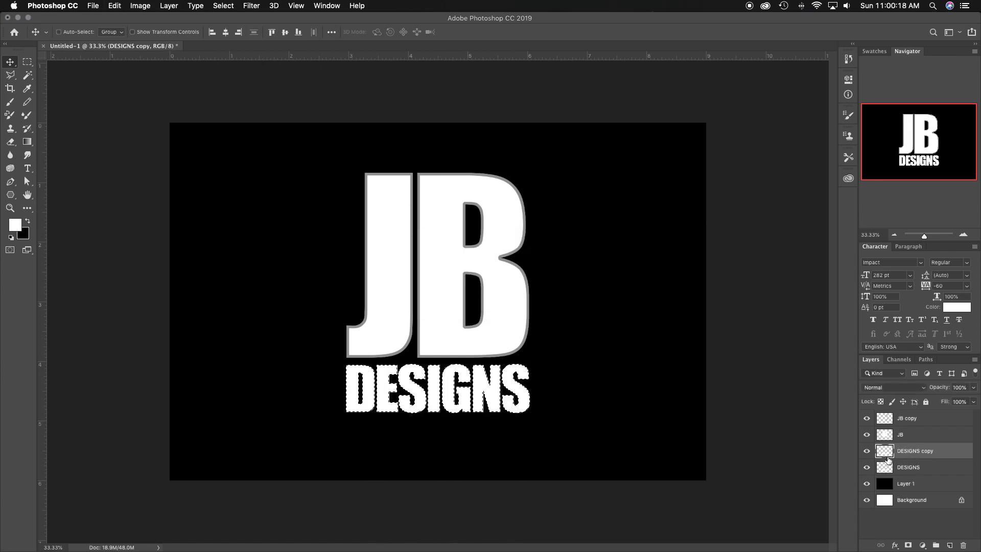
pyautogui.click(224, 6)
pyautogui.moveTo(231, 152)
pyautogui.click(380, 182)
pyautogui.press('Return')
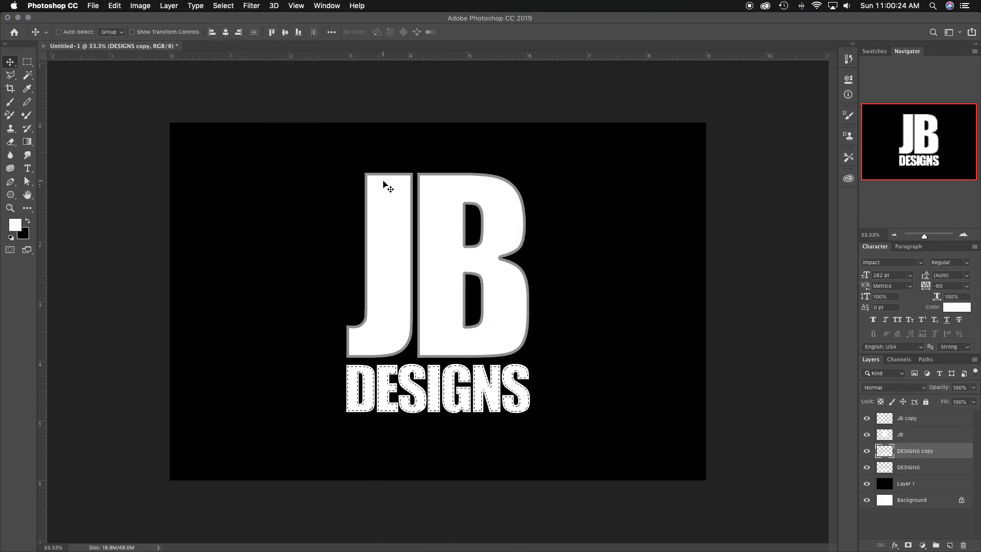
pyautogui.press('Delete')
pyautogui.press('super+d')
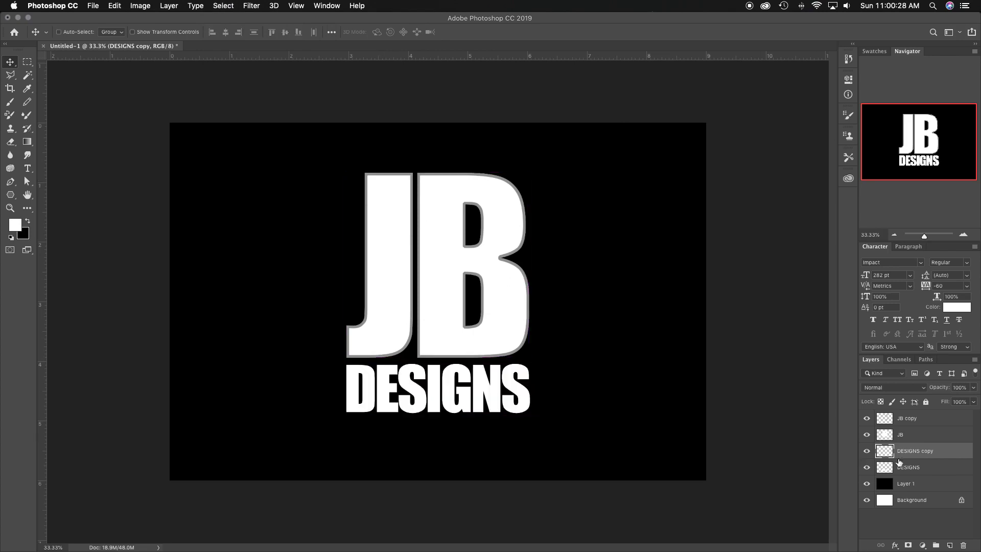
# Darken the DESIGNS copy outline by lowering its lightness with Hue/Saturation.
pyautogui.press('super+u')
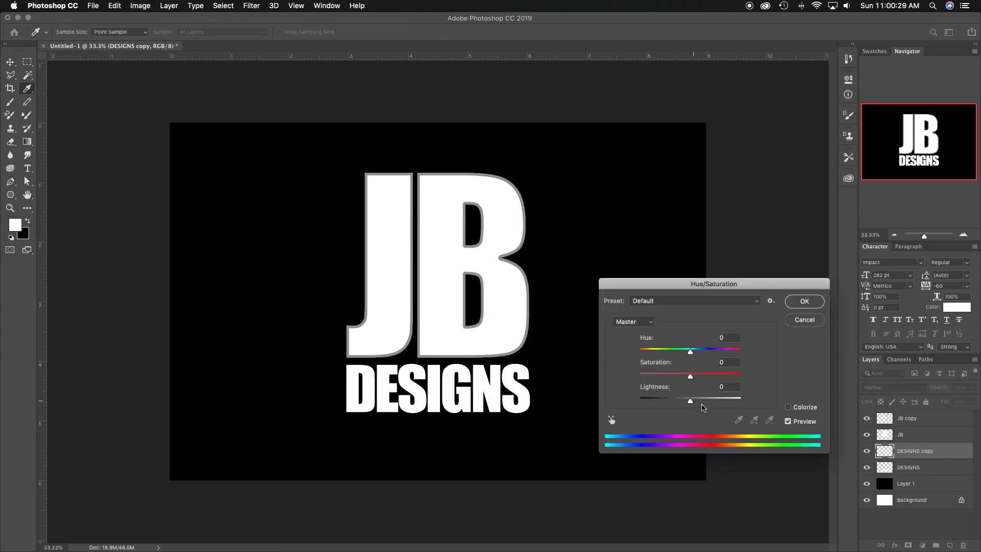
pyautogui.moveTo(691, 399); pyautogui.dragTo(668, 401)
pyautogui.click(804, 301)
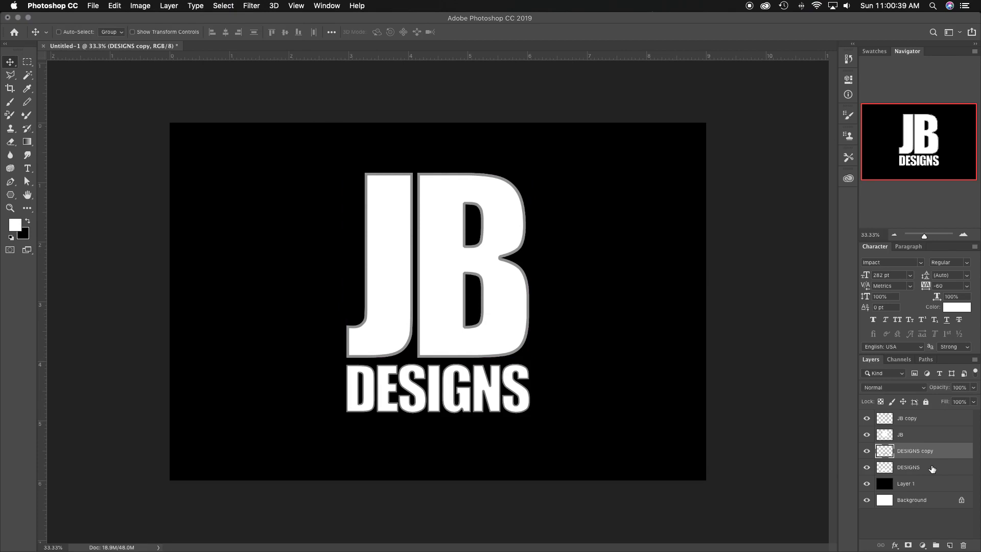
# Compare the lettering with and without the JB copy and DESIGNS copy outline layers, and check where the stroke options are offered.
pyautogui.click(919, 435)
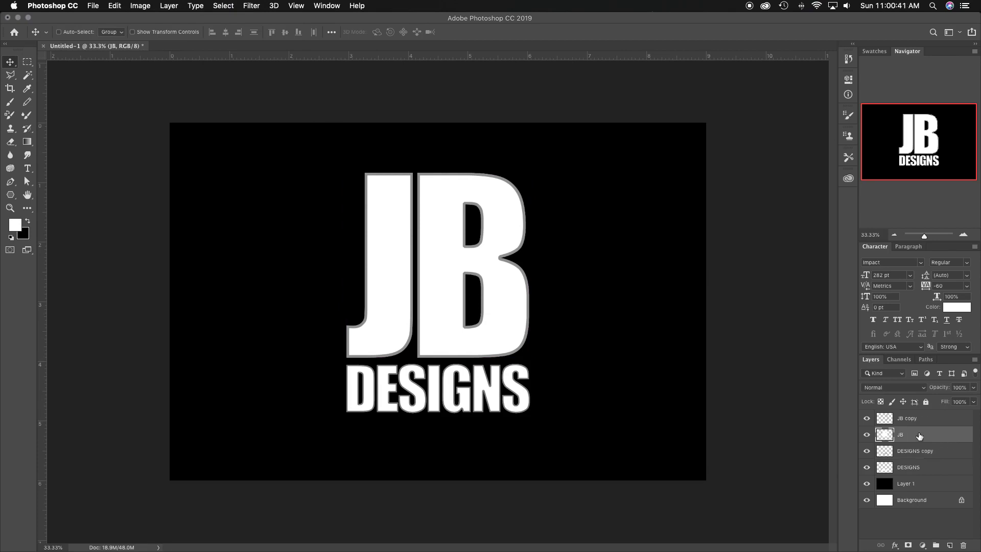
pyautogui.click(919, 451)
pyautogui.click(913, 423)
pyautogui.click(867, 422)
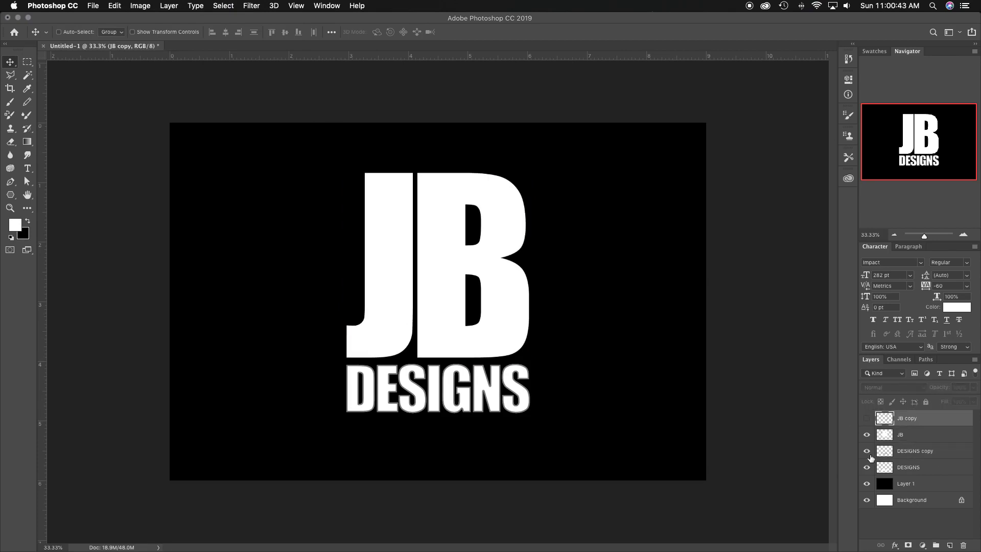
pyautogui.click(866, 467)
pyautogui.click(912, 435)
pyautogui.click(867, 467)
pyautogui.click(867, 451)
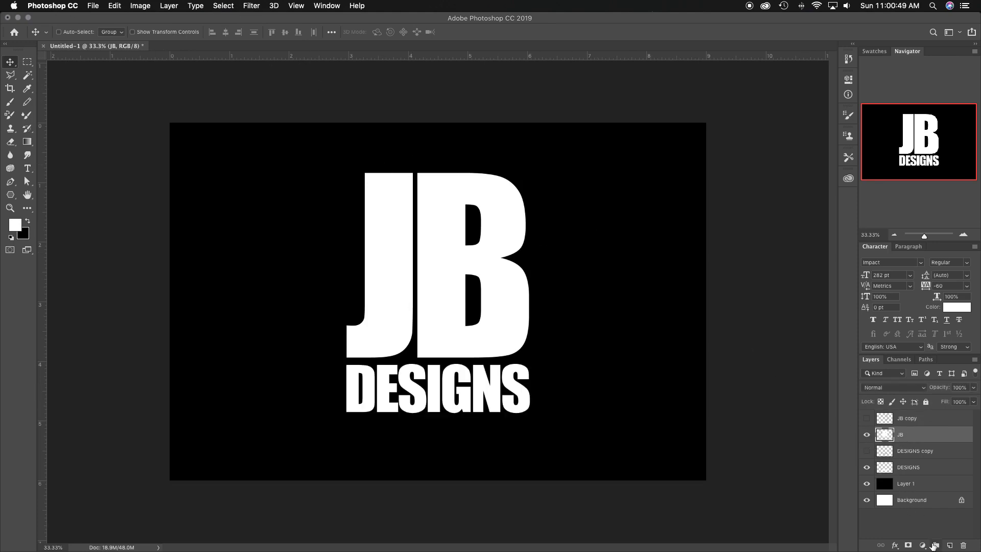
pyautogui.click(895, 546)
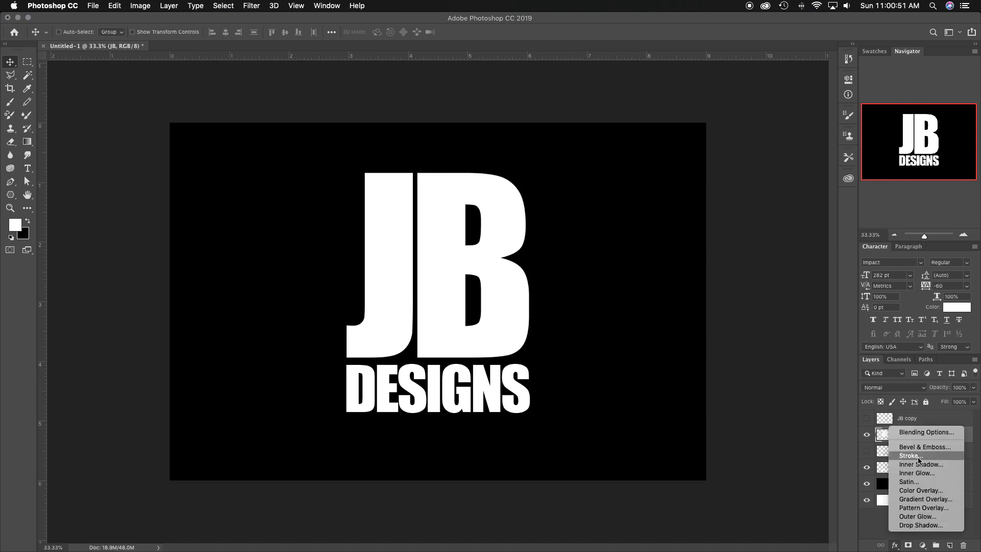
pyautogui.click(588, 386)
pyautogui.click(114, 6)
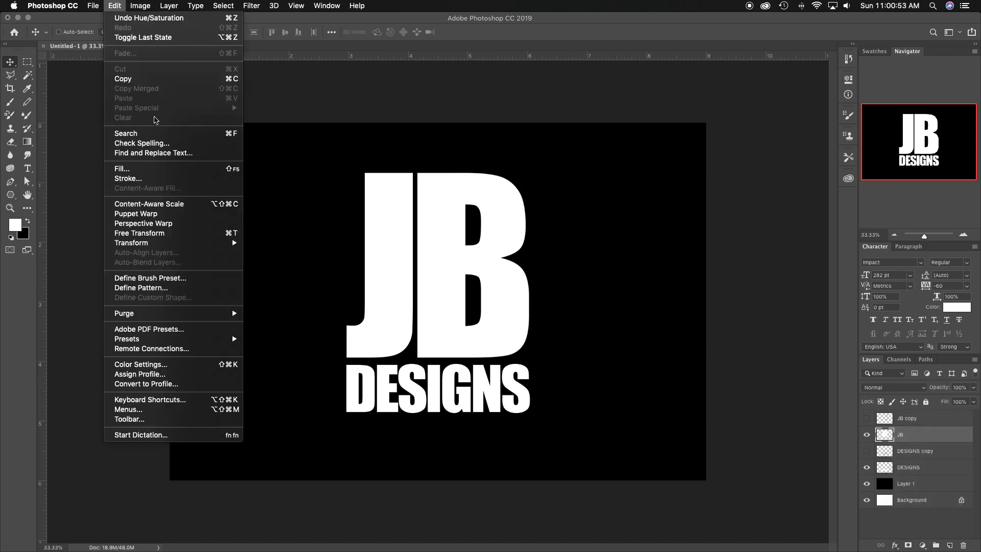
pyautogui.click(562, 175)
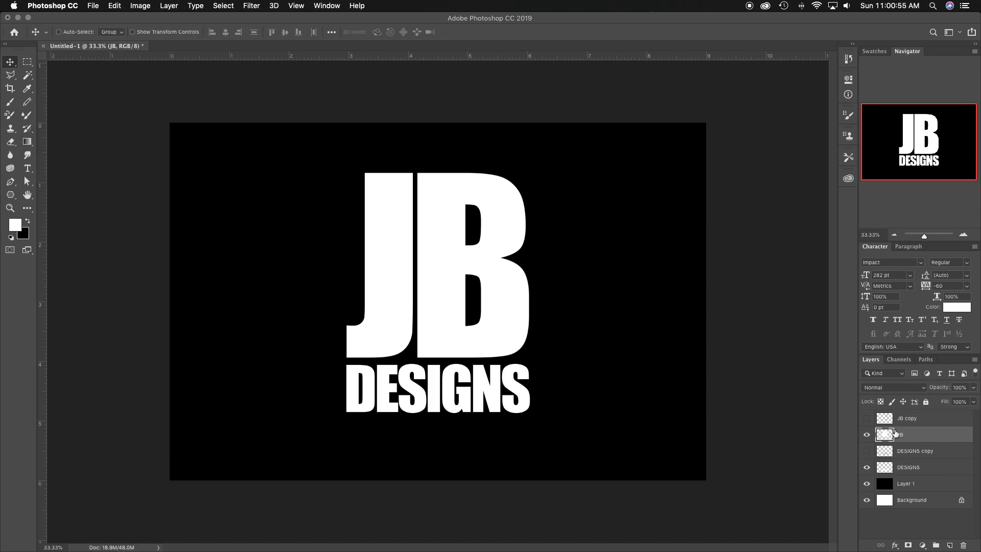
pyautogui.click(867, 418)
pyautogui.click(867, 450)
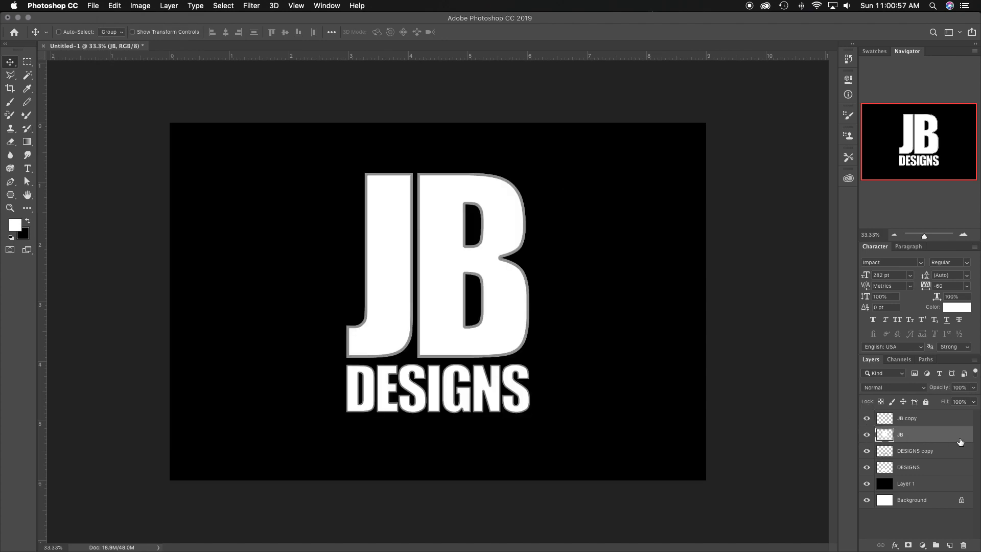
# Rename the JB copy layer as Outline and the DESIGNS copy layer as DESIGNS Outline.
pyautogui.click(926, 424)
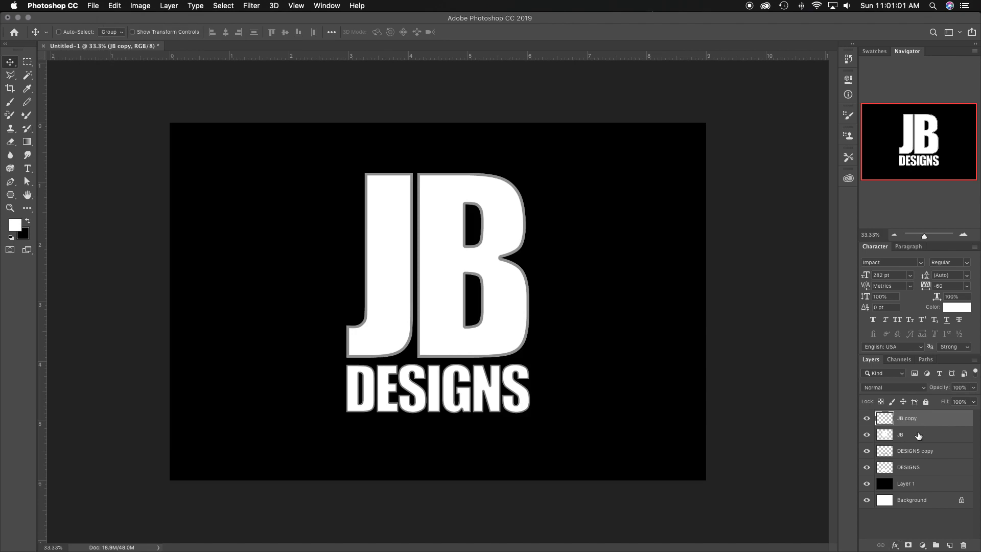
pyautogui.doubleClick(908, 419)
pyautogui.write('Outline')
pyautogui.press('Return')
pyautogui.doubleClick(919, 452)
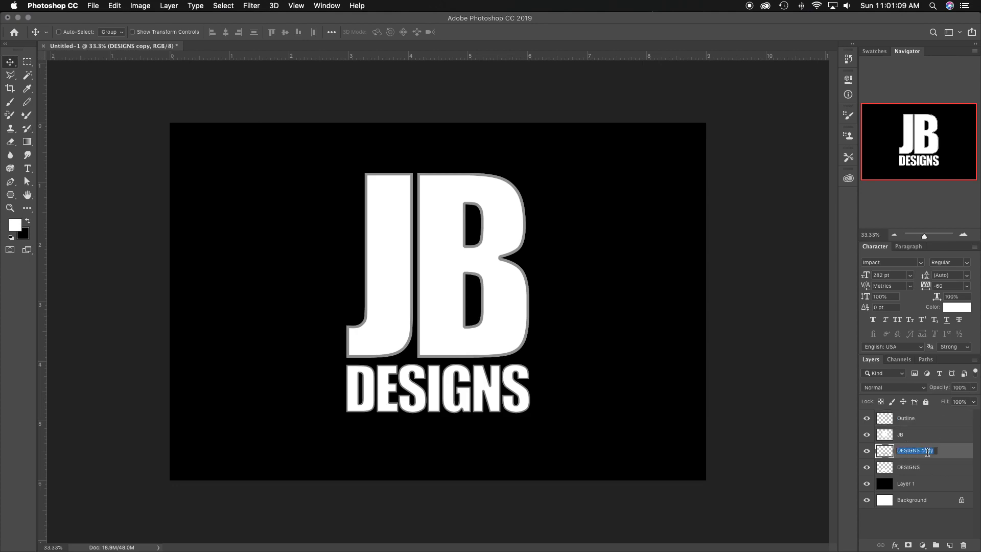
pyautogui.write('DESIGNS Outline')
pyautogui.press('Return')
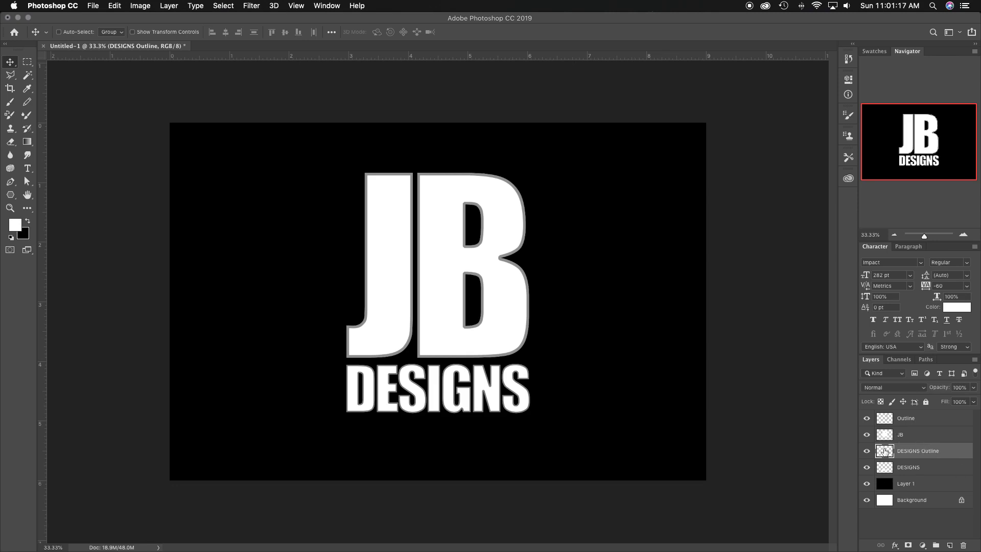
# Add a Bevel & Emboss effect to the Outline layer with a size of 20 px and a depth of 209%.
pyautogui.click(928, 423)
pyautogui.click(895, 545)
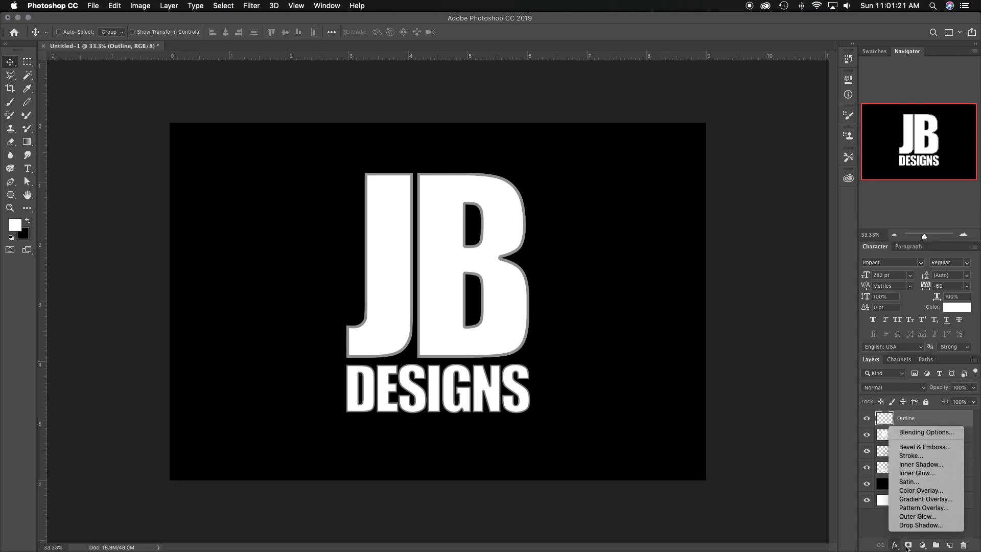
pyautogui.click(920, 448)
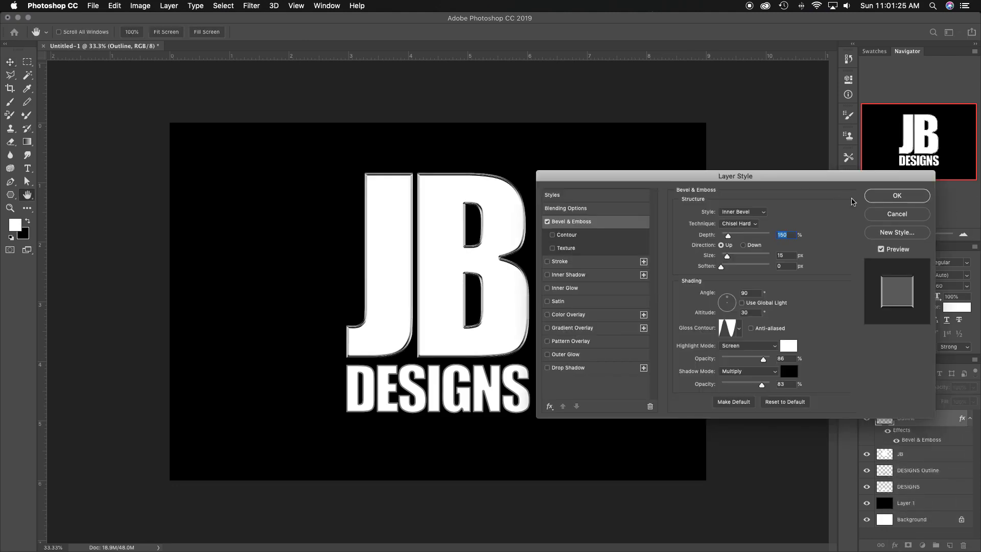
pyautogui.moveTo(727, 256); pyautogui.dragTo(732, 257)
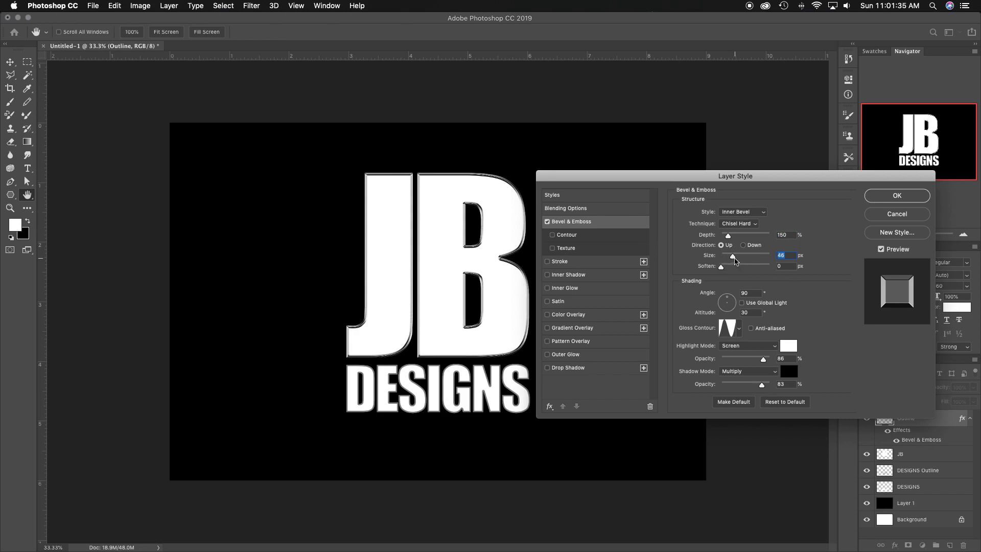
pyautogui.moveTo(733, 256)
pyautogui.mouseDown()
pyautogui.moveTo(747, 257)
pyautogui.moveTo(728, 257)
pyautogui.mouseUp()
pyautogui.write('20')
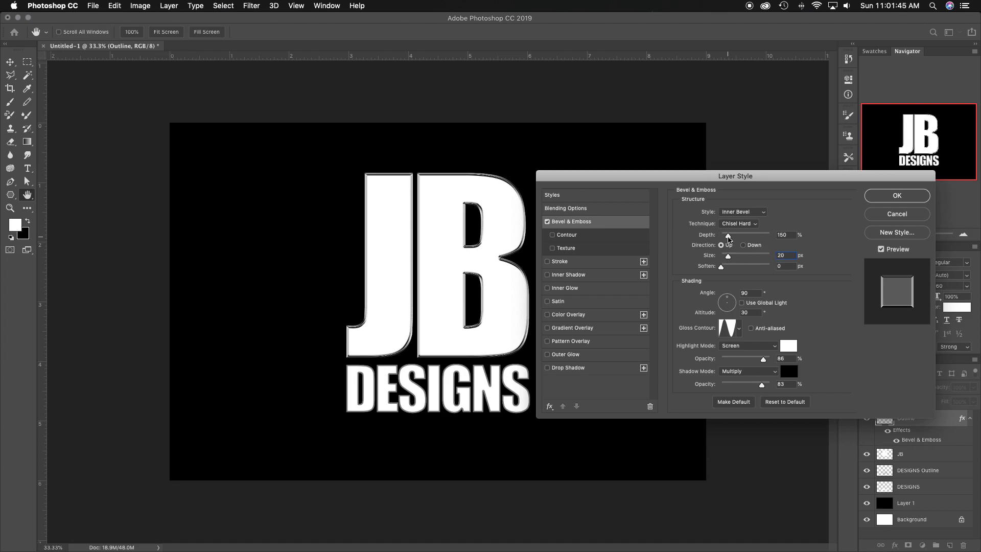
pyautogui.moveTo(728, 236)
pyautogui.mouseDown()
pyautogui.moveTo(739, 240)
pyautogui.moveTo(711, 239)
pyautogui.moveTo(741, 239)
pyautogui.moveTo(731, 238)
pyautogui.mouseUp()
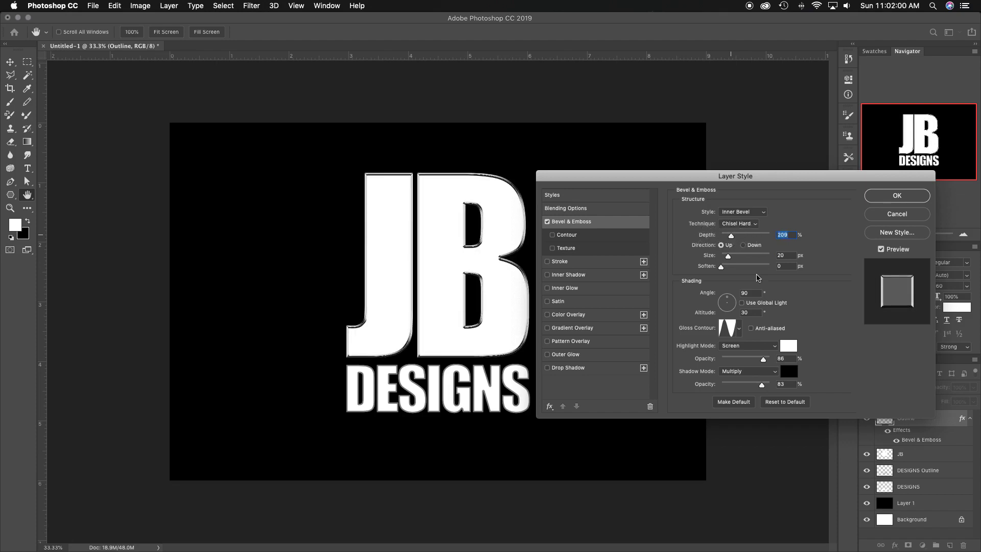
# Set the gloss contour of the Outline layer's bevel to the single V-shaped preset.
pyautogui.click(739, 329)
pyautogui.click(693, 384)
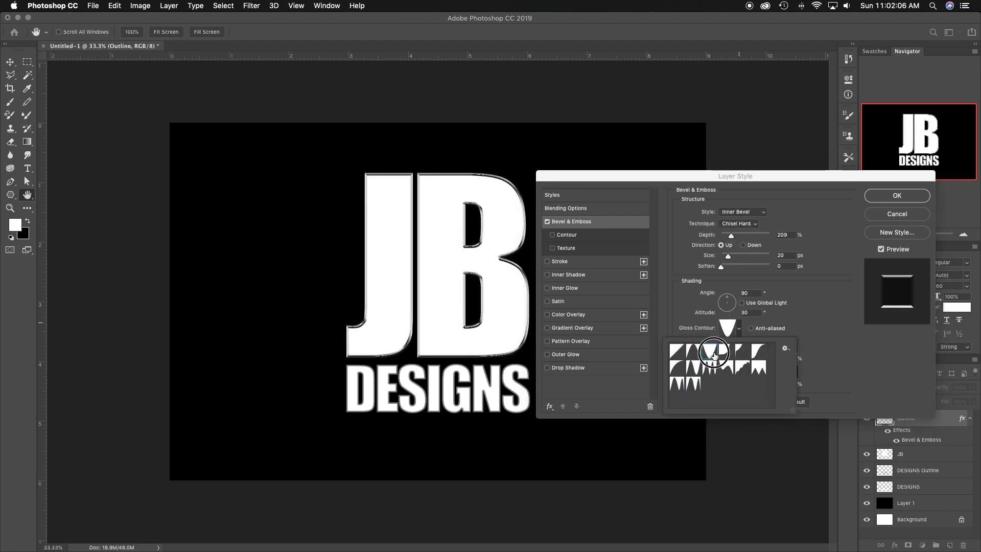
pyautogui.click(741, 329)
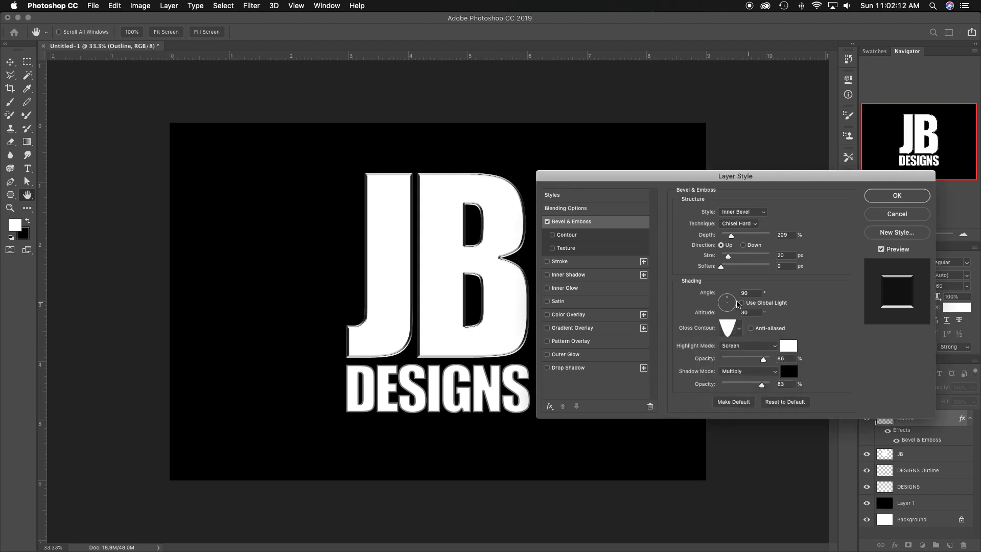
# Set the Outline layer's bevel shading angle to -90° and reselect the single V-shaped gloss contour preset.
pyautogui.moveTo(752, 294); pyautogui.dragTo(740, 294)
pyautogui.write('-90')
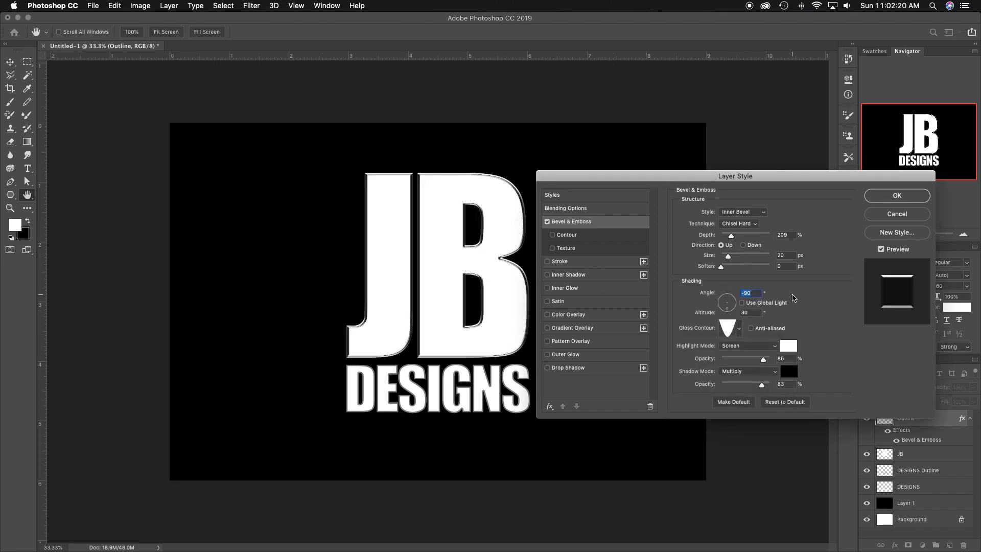
pyautogui.click(787, 266)
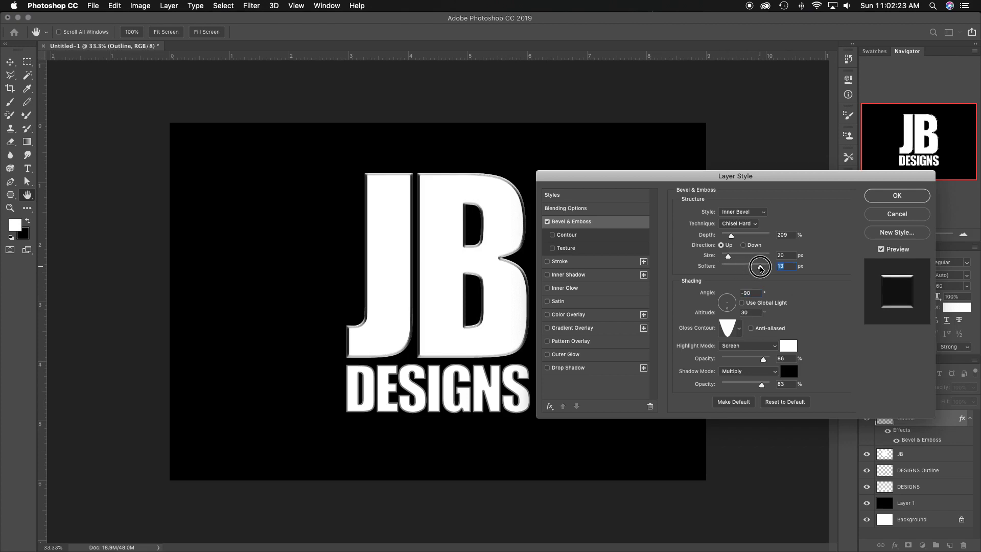
pyautogui.click(739, 328)
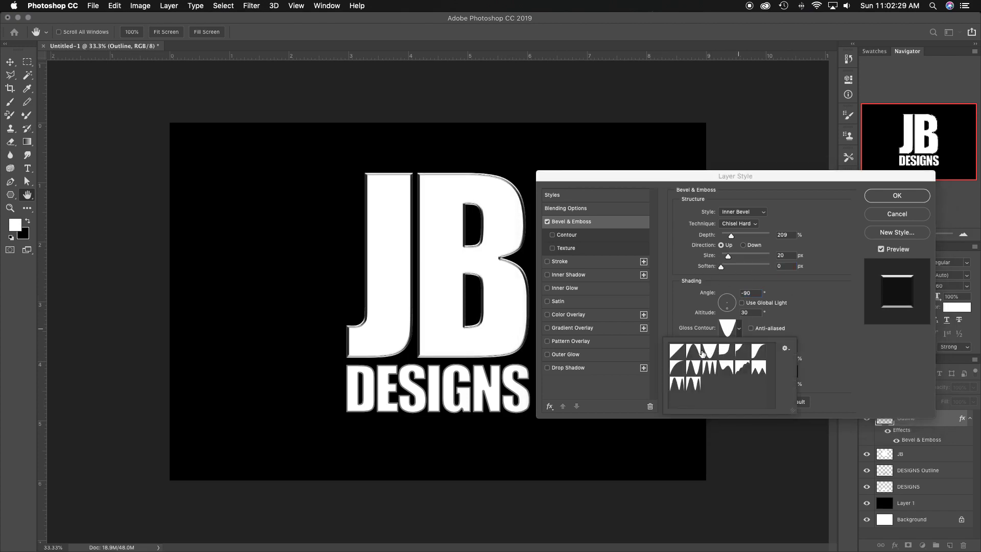
pyautogui.click(693, 350)
pyautogui.doubleClick(710, 351)
# Enable the Contour option of the Outline layer's bevel with a range of 33% and apply the layer style.
pyautogui.click(567, 235)
pyautogui.moveTo(740, 233); pyautogui.dragTo(721, 234)
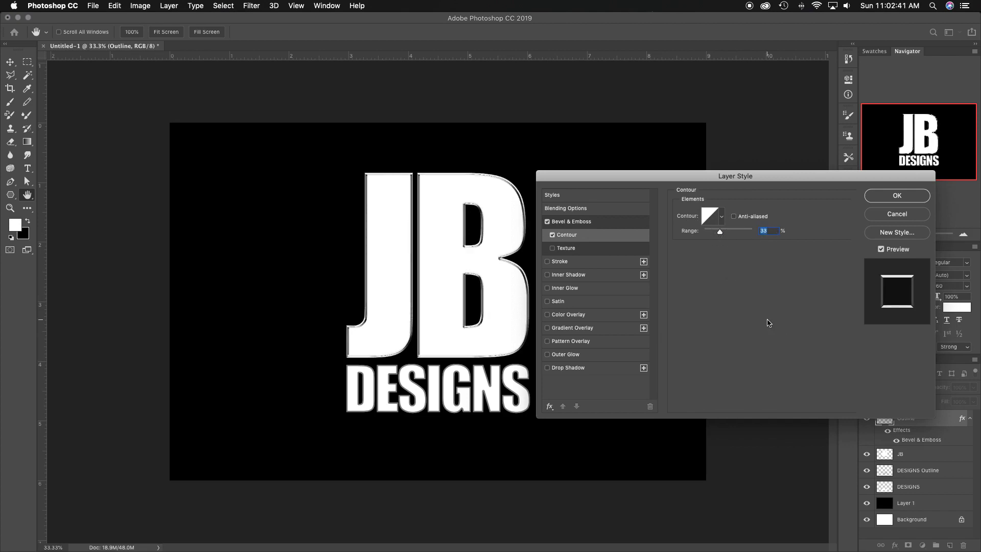
pyautogui.click(582, 330)
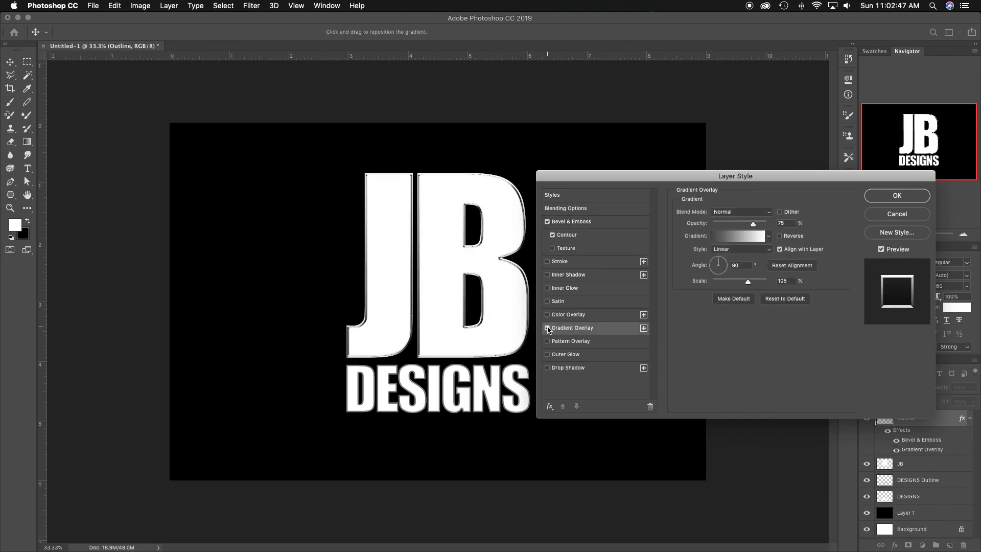
pyautogui.click(548, 328)
pyautogui.click(567, 209)
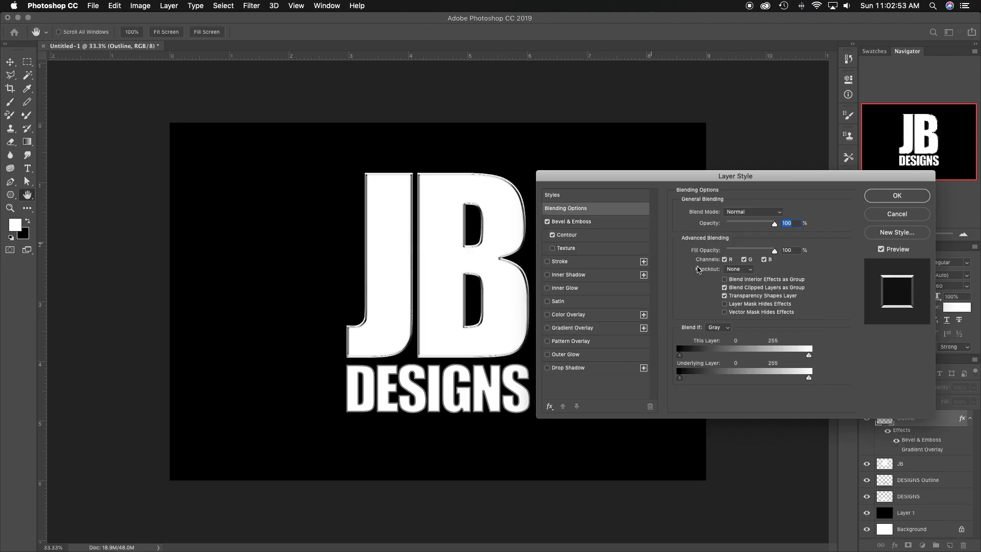
pyautogui.click(897, 197)
pyautogui.click(970, 419)
# Add an Inner Shadow to the JB layer with 80% opacity, distance 38 px, choke 25% and size 27 px.
pyautogui.click(928, 438)
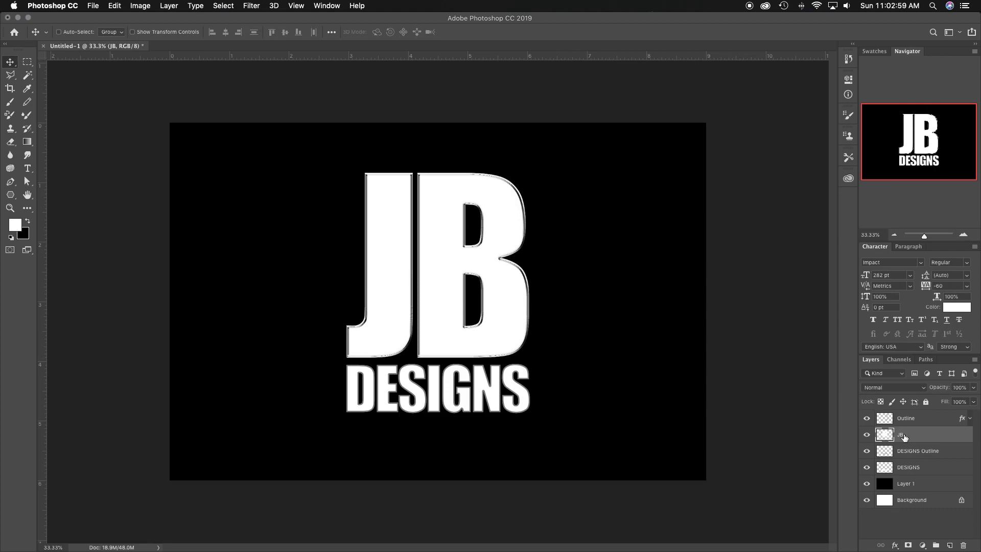
pyautogui.click(868, 435)
pyautogui.click(867, 436)
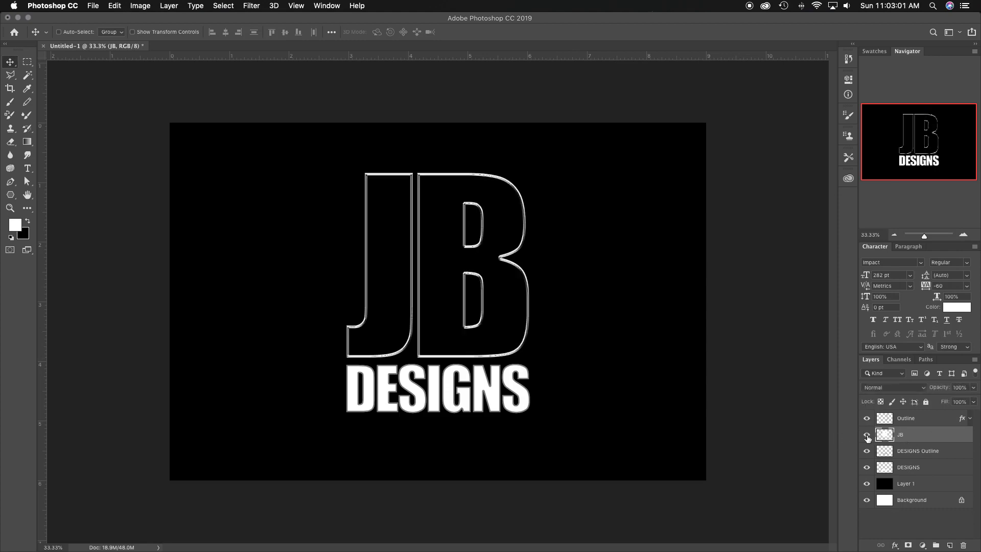
pyautogui.click(895, 545)
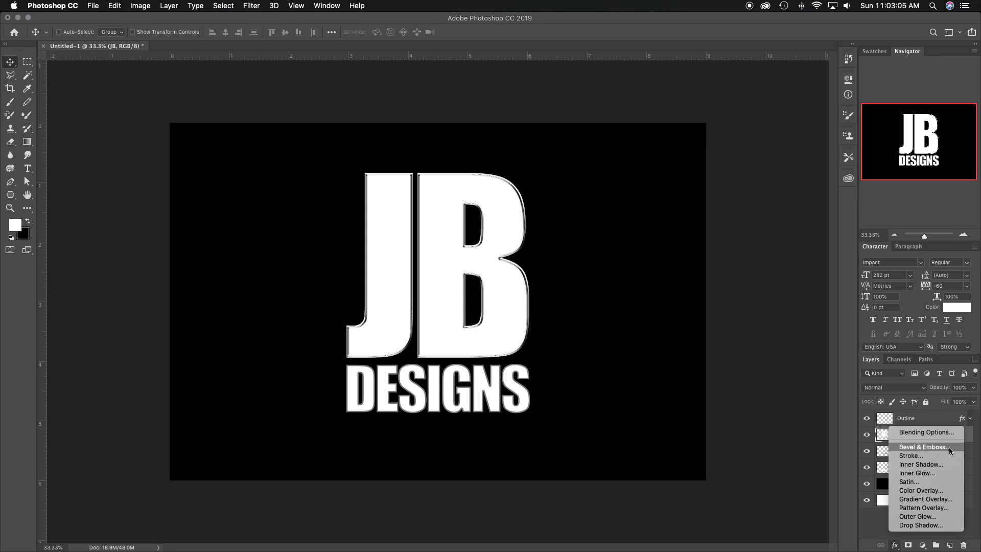
pyautogui.click(935, 464)
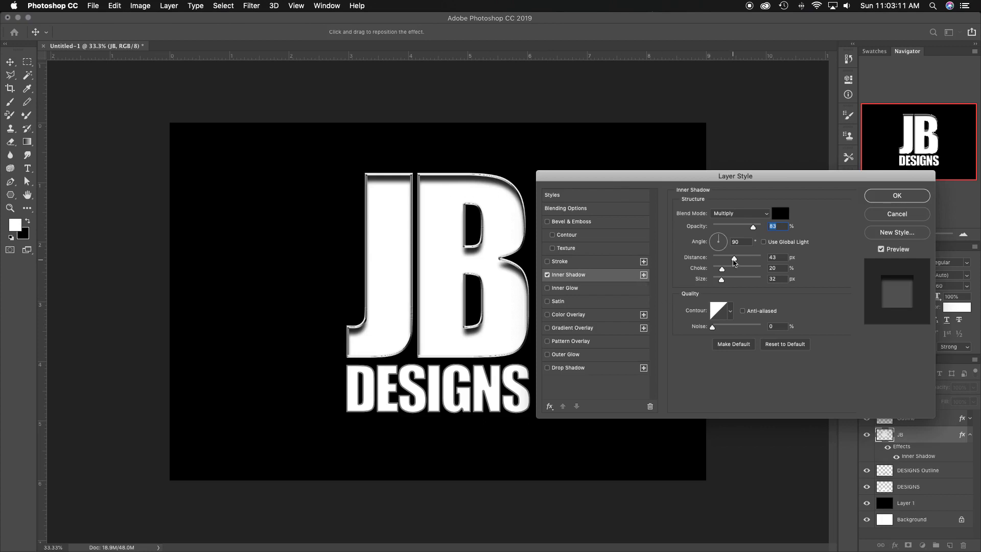
pyautogui.moveTo(734, 258)
pyautogui.mouseDown()
pyautogui.moveTo(717, 270)
pyautogui.moveTo(775, 269)
pyautogui.moveTo(723, 268)
pyautogui.moveTo(734, 280)
pyautogui.moveTo(722, 280)
pyautogui.moveTo(736, 258)
pyautogui.moveTo(731, 280)
pyautogui.moveTo(718, 279)
pyautogui.moveTo(732, 259)
pyautogui.mouseUp()
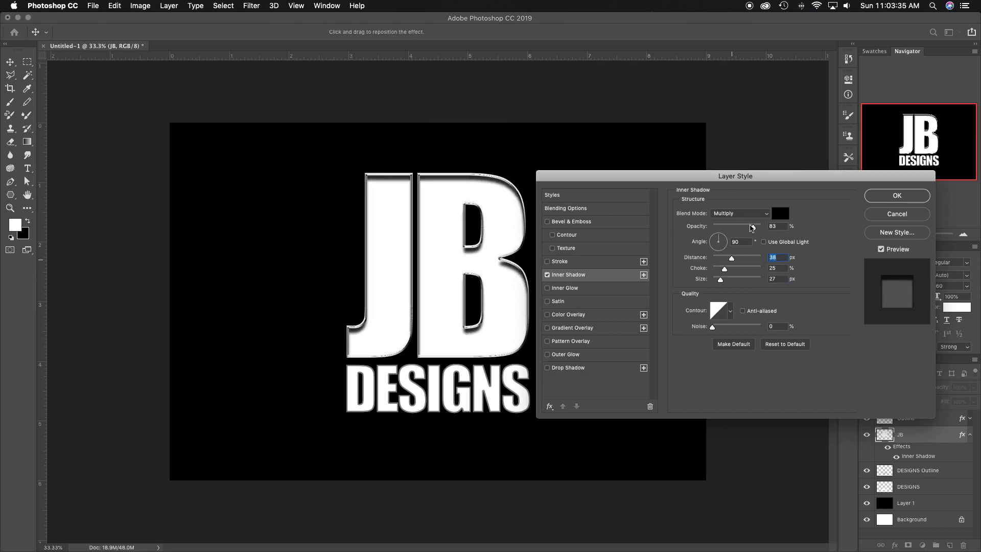
pyautogui.moveTo(753, 226)
pyautogui.mouseDown()
pyautogui.moveTo(744, 228)
pyautogui.moveTo(753, 230)
pyautogui.mouseUp()
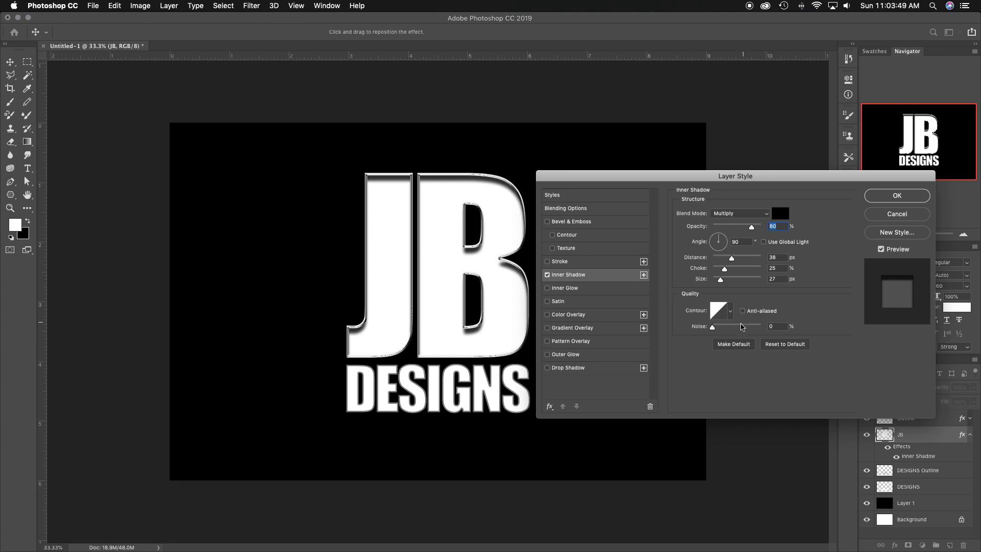
# Add a linear black-to-white Gradient Overlay to the JB layer at 67% opacity.
pyautogui.click(740, 326)
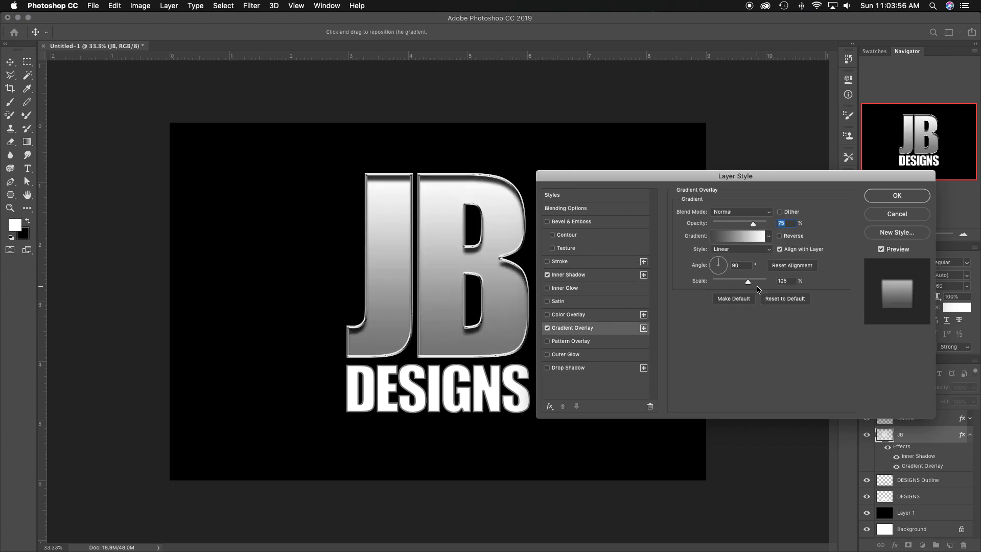
pyautogui.moveTo(753, 224); pyautogui.dragTo(750, 225)
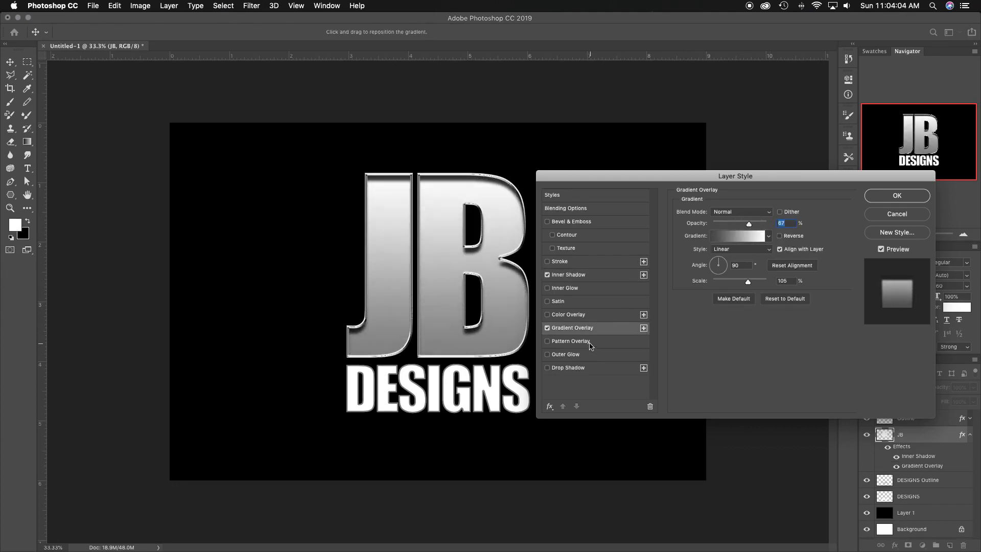
# Try a Pattern Overlay on the JB layer at 26% opacity and 100% scale, and switch it off again.
pyautogui.click(587, 342)
pyautogui.click(741, 243)
pyautogui.click(736, 212)
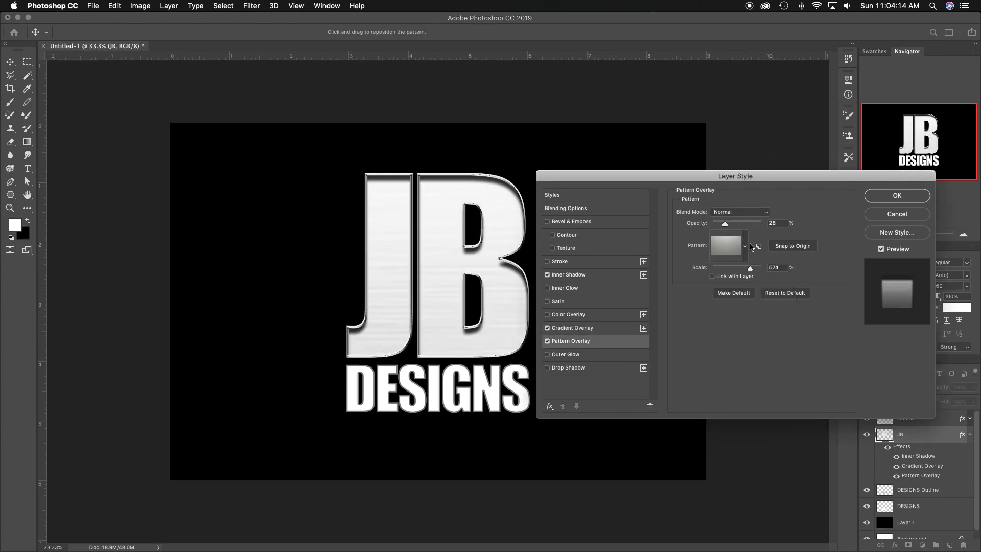
pyautogui.moveTo(741, 267); pyautogui.dragTo(740, 268)
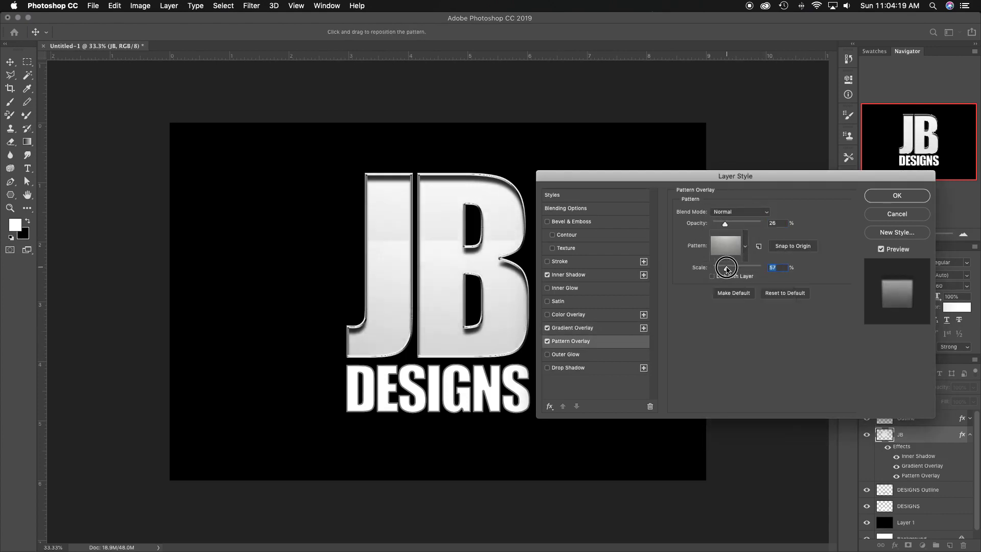
pyautogui.moveTo(731, 267); pyautogui.dragTo(737, 267)
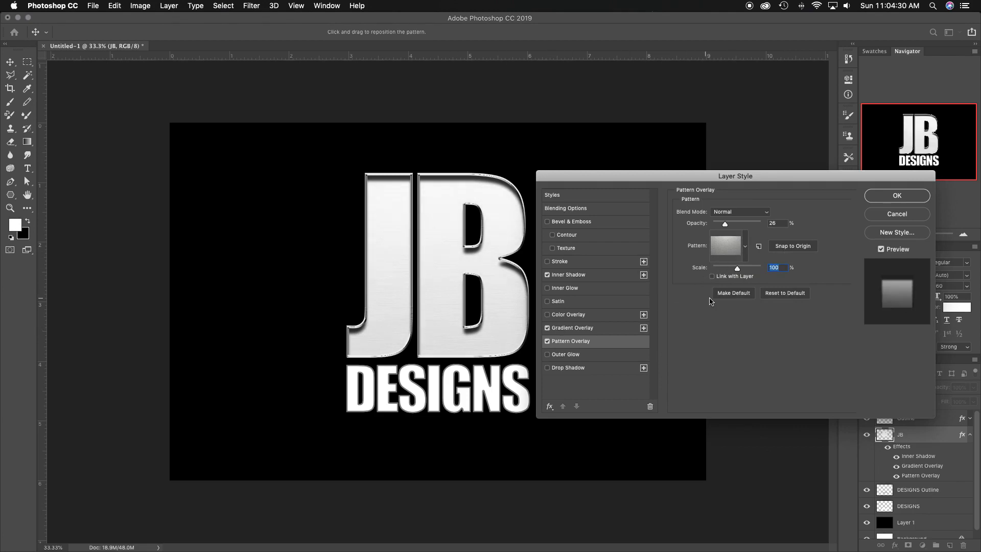
pyautogui.click(548, 341)
# Keep the JB layer's Gradient Overlay in Normal blend mode and apply the layer style.
pyautogui.click(572, 328)
pyautogui.click(741, 211)
pyautogui.click(724, 101)
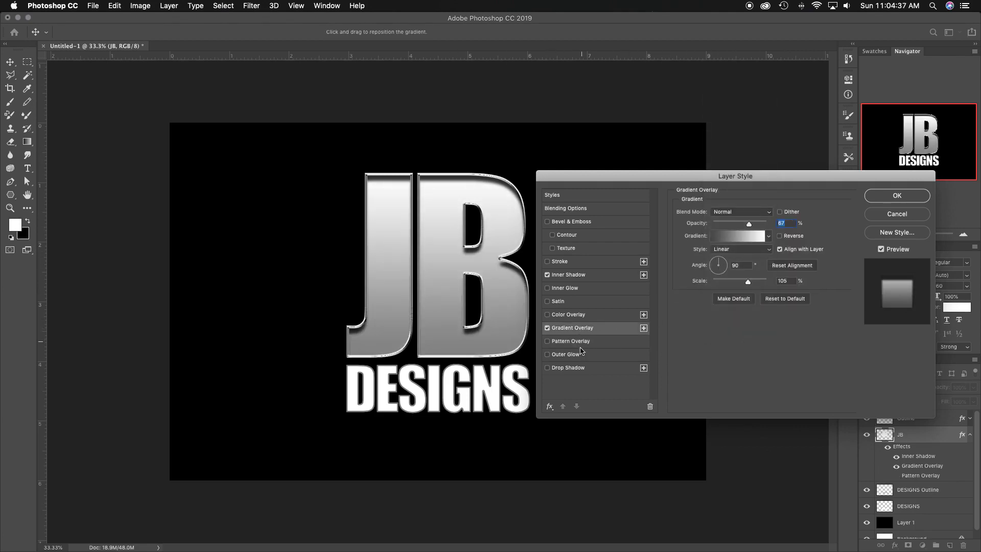
pyautogui.click(898, 196)
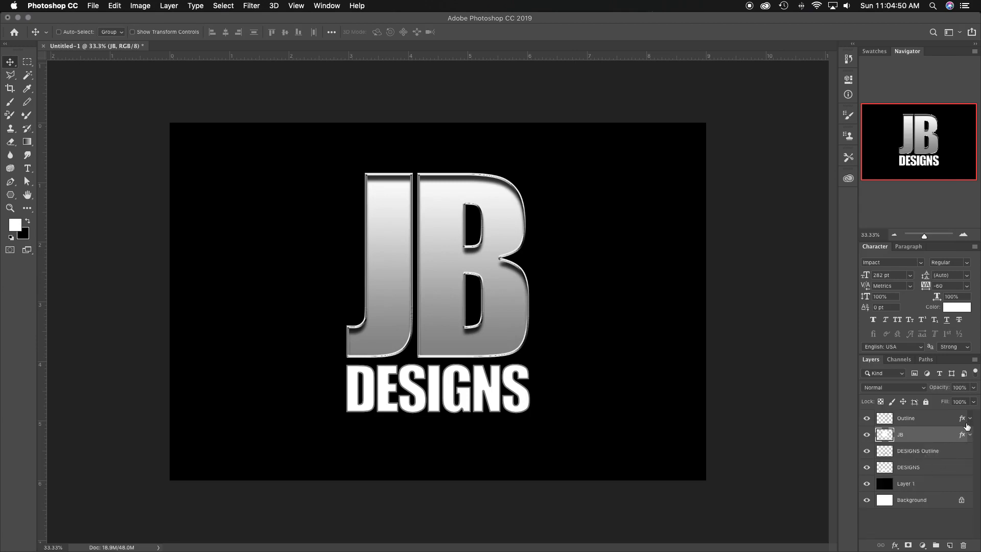
# Copy the Outline layer's style to the DESIGNS Outline layer and the JB layer's style to the DESIGNS layer.
pyautogui.rightClick(967, 426)
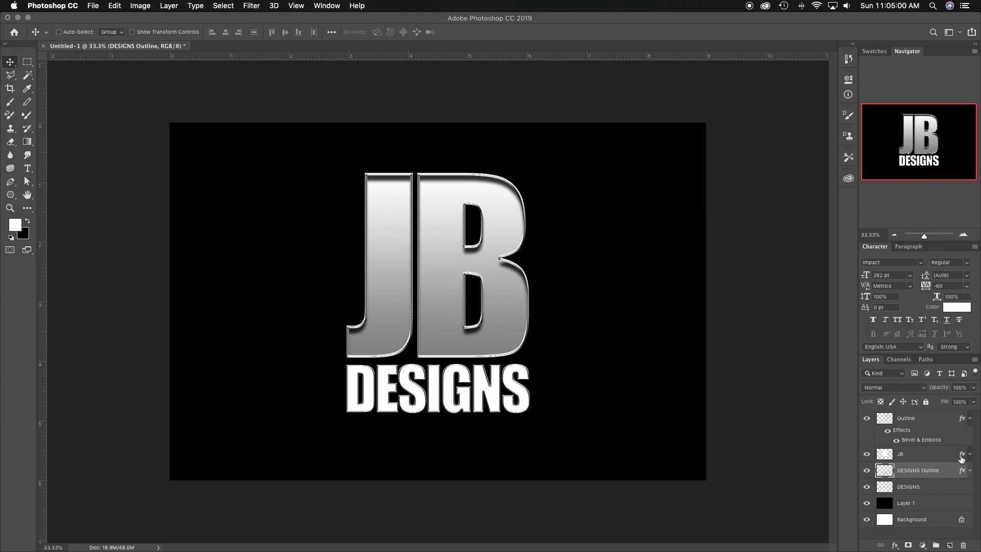
pyautogui.rightClick(883, 503)
pyautogui.click(943, 492)
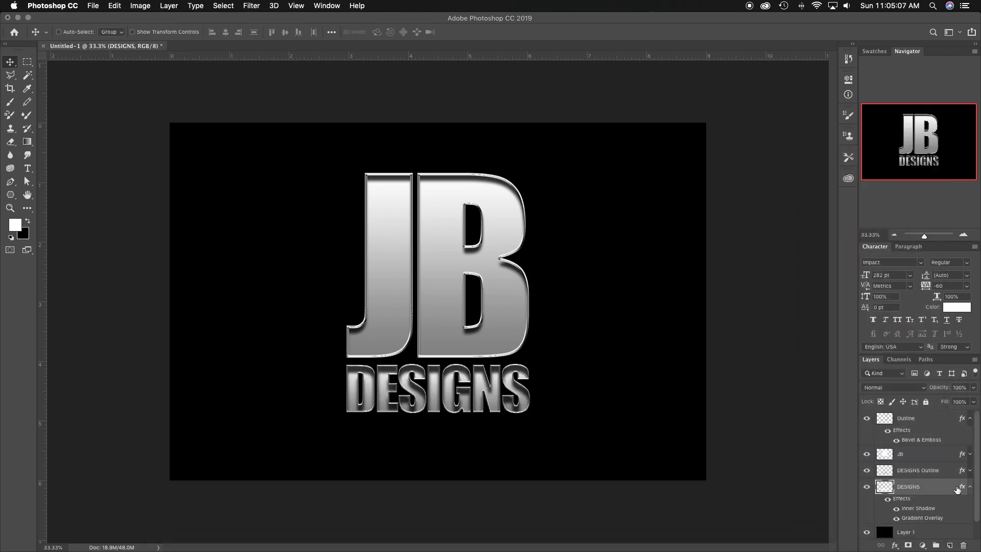
# Adjust the DESIGNS layer's Inner Shadow to a distance of 19 px and a choke of 17%, with a smaller size.
pyautogui.doubleClick(957, 490)
pyautogui.click(588, 276)
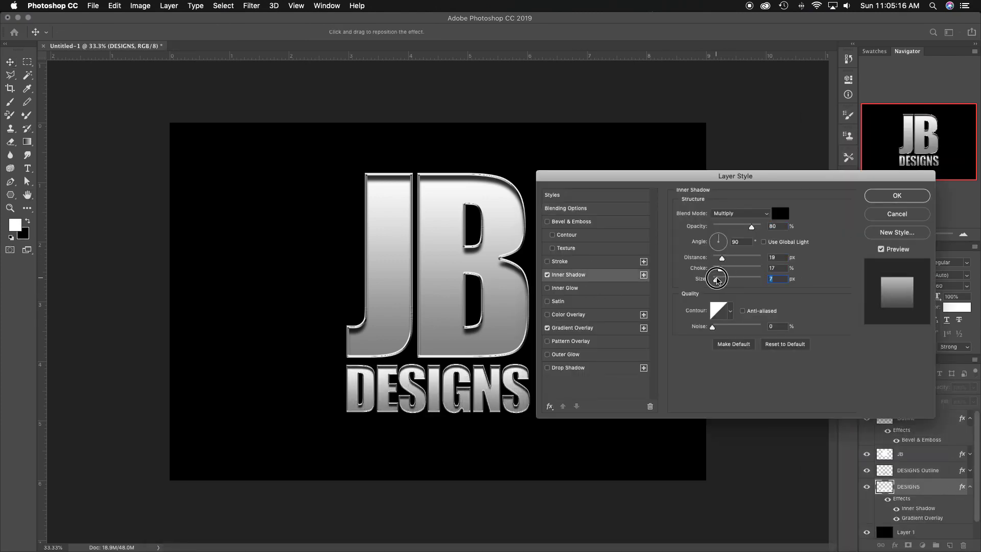
pyautogui.moveTo(721, 280); pyautogui.dragTo(720, 279)
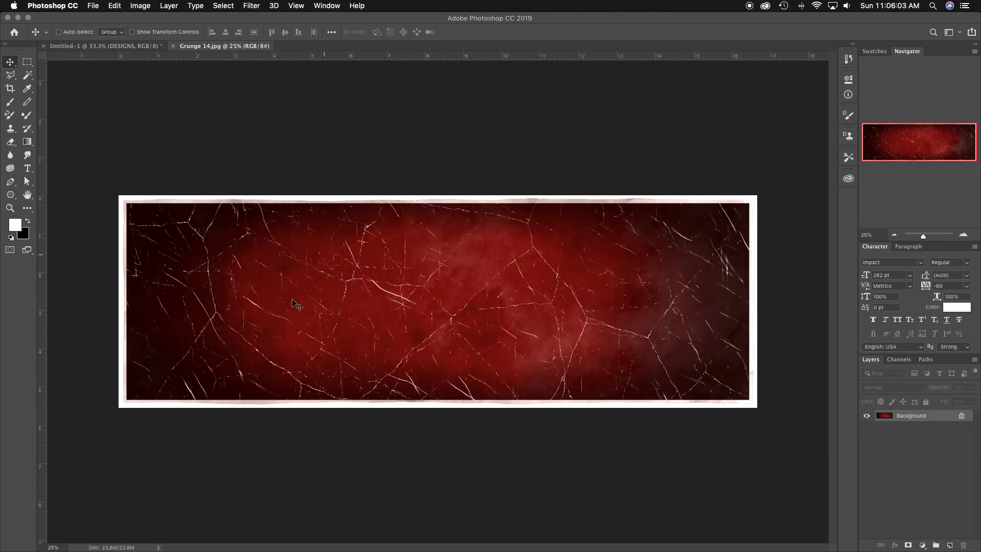
# Bring the Grunge 14.jpg texture into the Untitled-1 document and place its layer directly above the JB layer.
pyautogui.moveTo(286, 238); pyautogui.dragTo(397, 274)
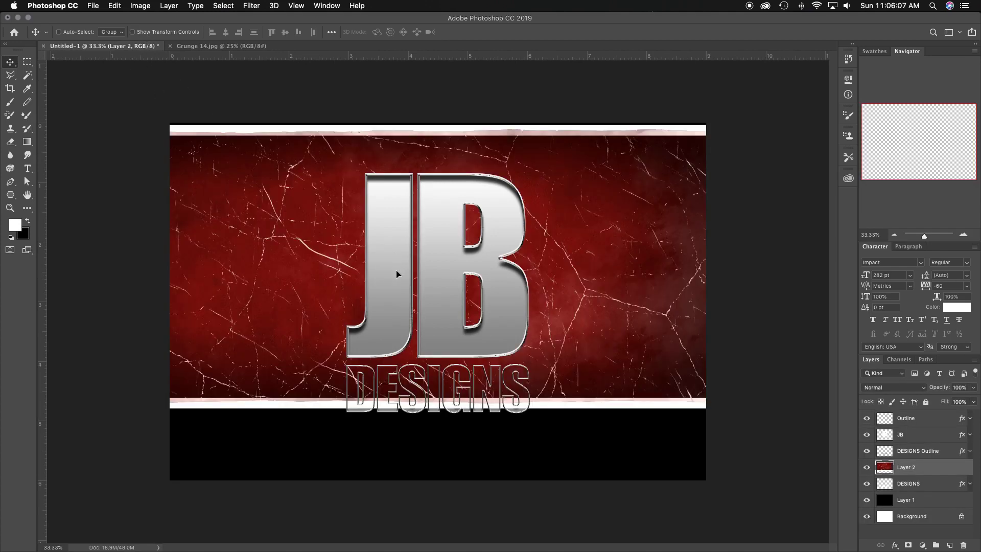
pyautogui.moveTo(908, 472); pyautogui.dragTo(915, 428)
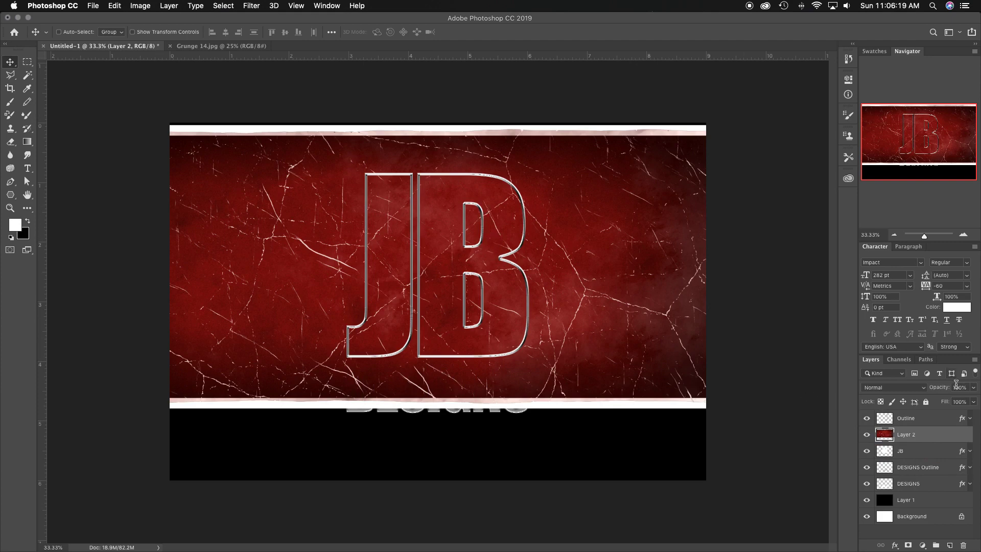
# Set the grunge texture layer's blend mode to Screen and clip it to the JB layer.
pyautogui.click(890, 387)
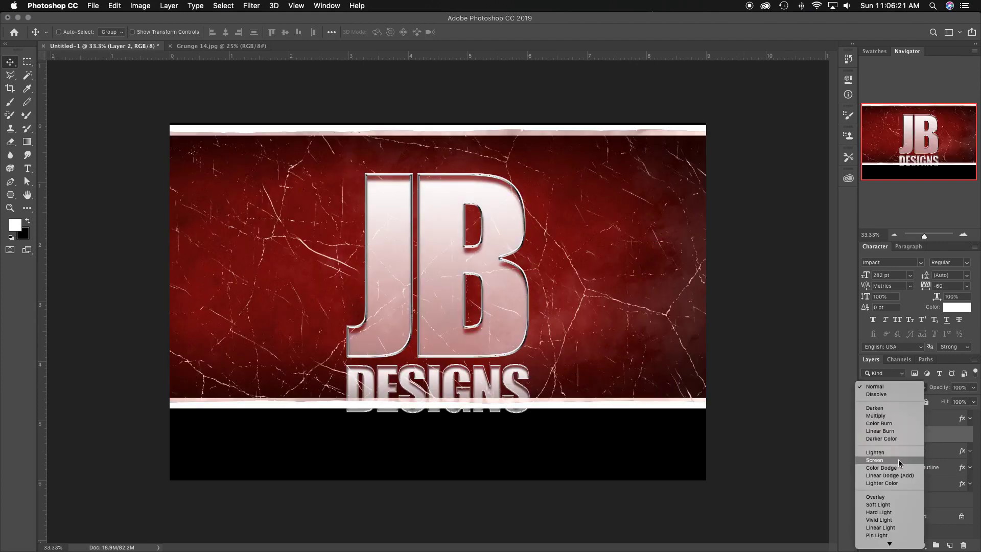
pyautogui.click(899, 460)
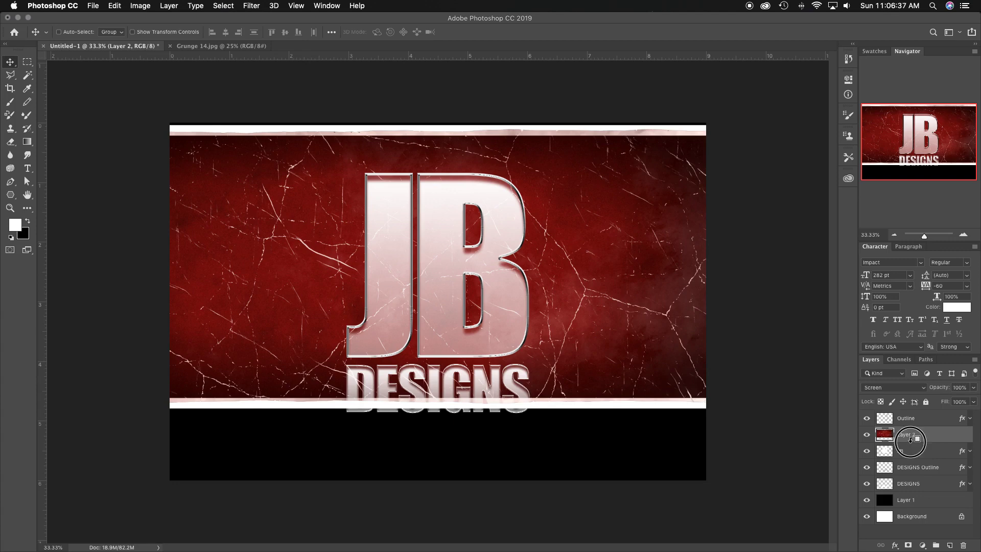
pyautogui.keyDown('alt'); pyautogui.click(945, 444); pyautogui.keyUp('alt')
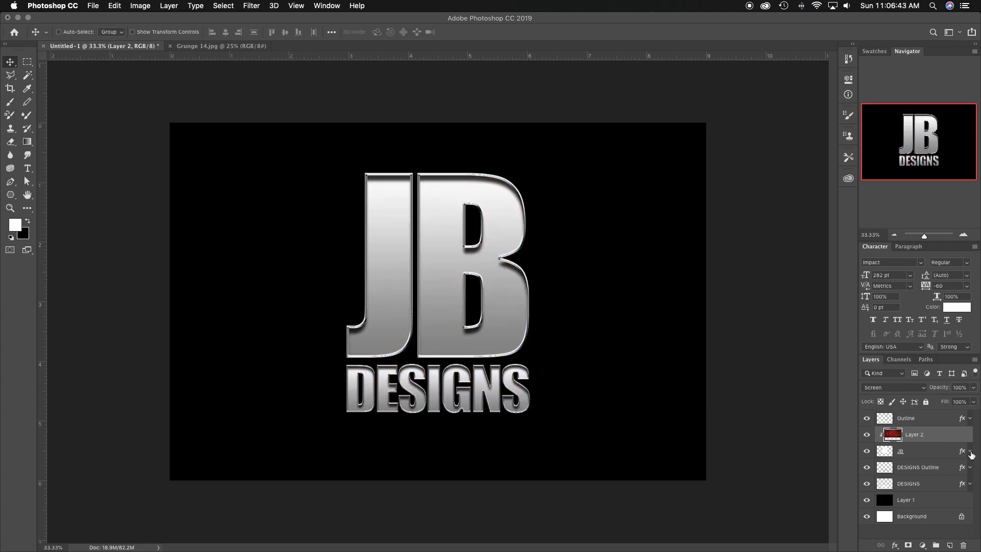
# Try the Overlay blend mode for the JB layer's Gradient Overlay, and undo the change.
pyautogui.click(971, 452)
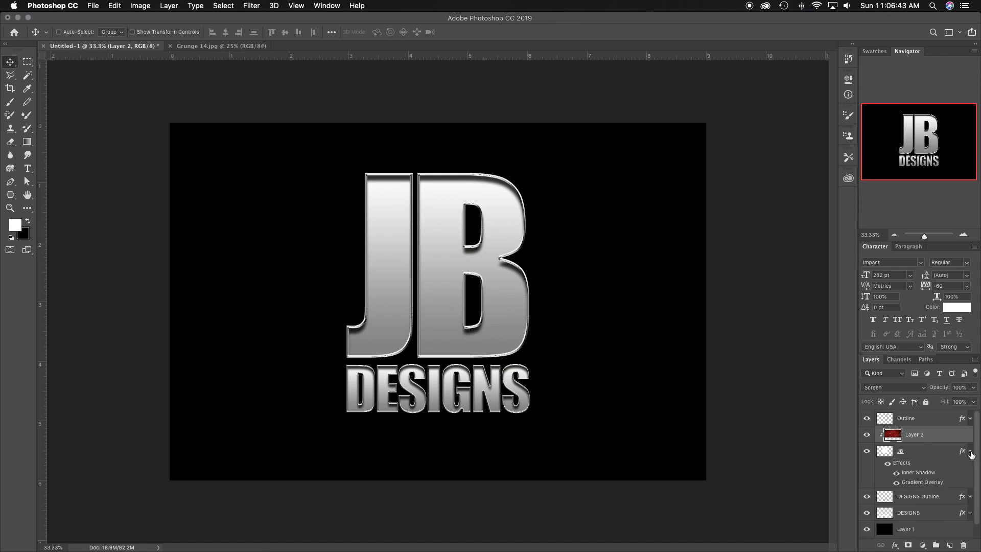
pyautogui.click(918, 483)
pyautogui.click(741, 211)
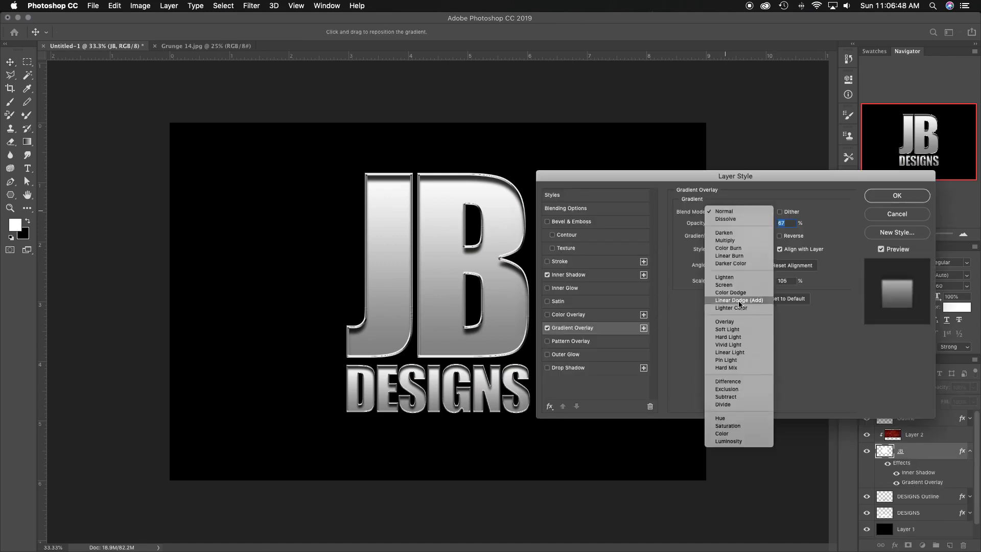
pyautogui.click(736, 322)
pyautogui.click(896, 196)
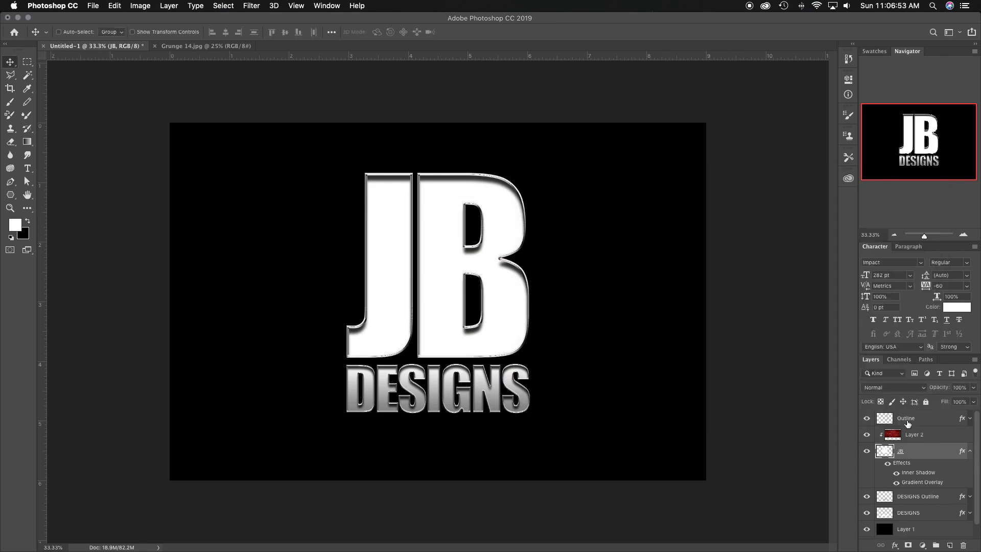
pyautogui.click(914, 434)
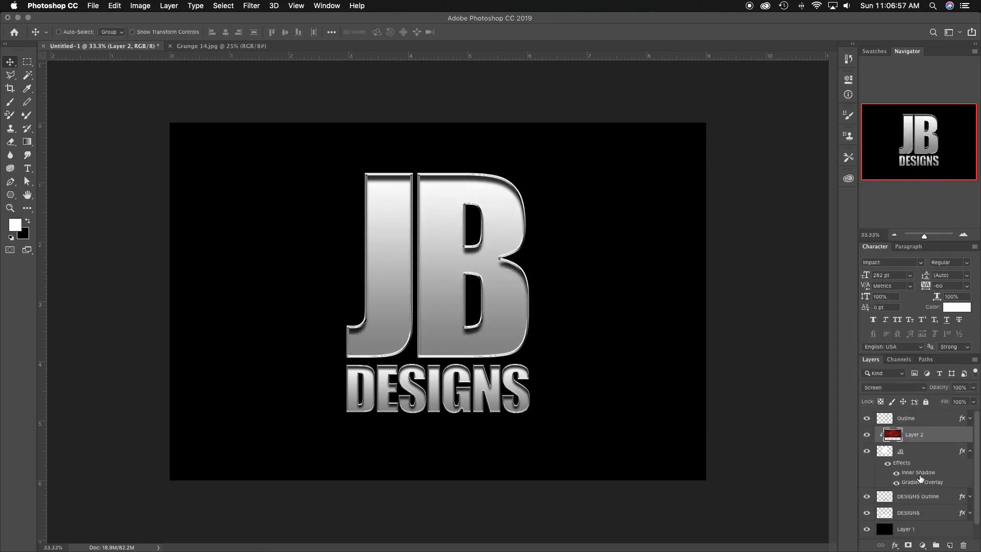
# Darken the JB layer's white fill by strongly lowering its lightness with Hue/Saturation.
pyautogui.click(910, 451)
pyautogui.press('super+u')
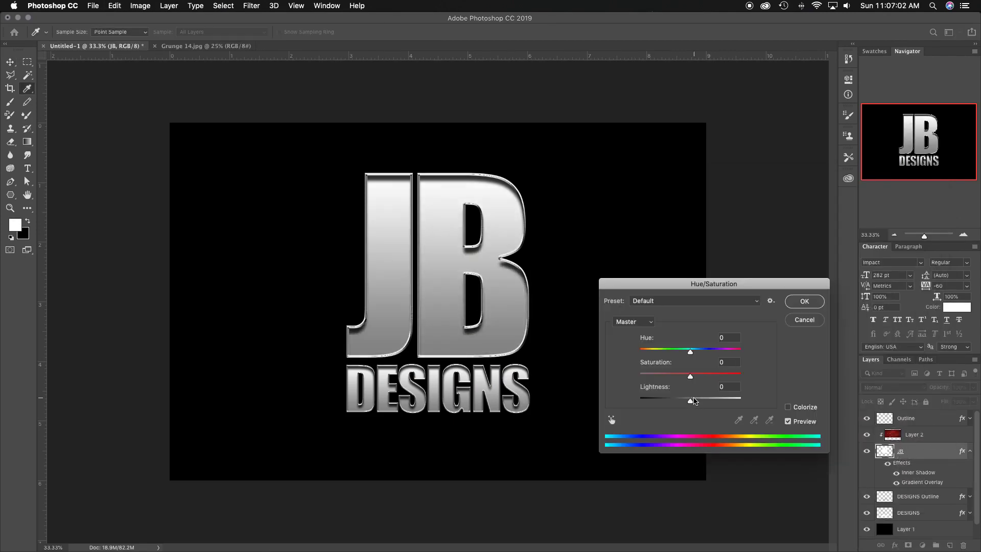
pyautogui.moveTo(692, 400); pyautogui.dragTo(647, 400)
pyautogui.click(801, 302)
pyautogui.press('super+u')
pyautogui.press('Return')
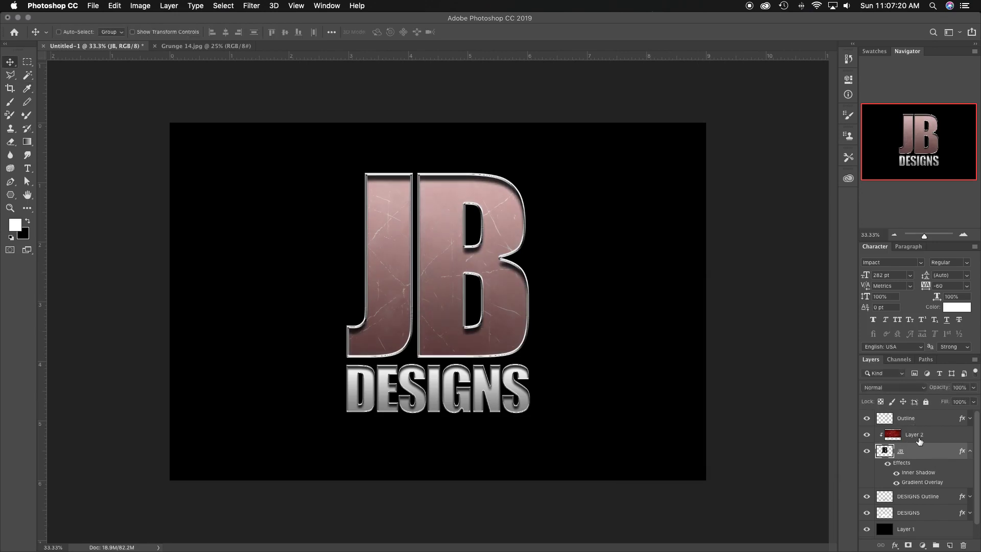
# Compare the JB letters with and without the grunge texture layer, and shift the texture up and left over them.
pyautogui.click(919, 439)
pyautogui.click(869, 437)
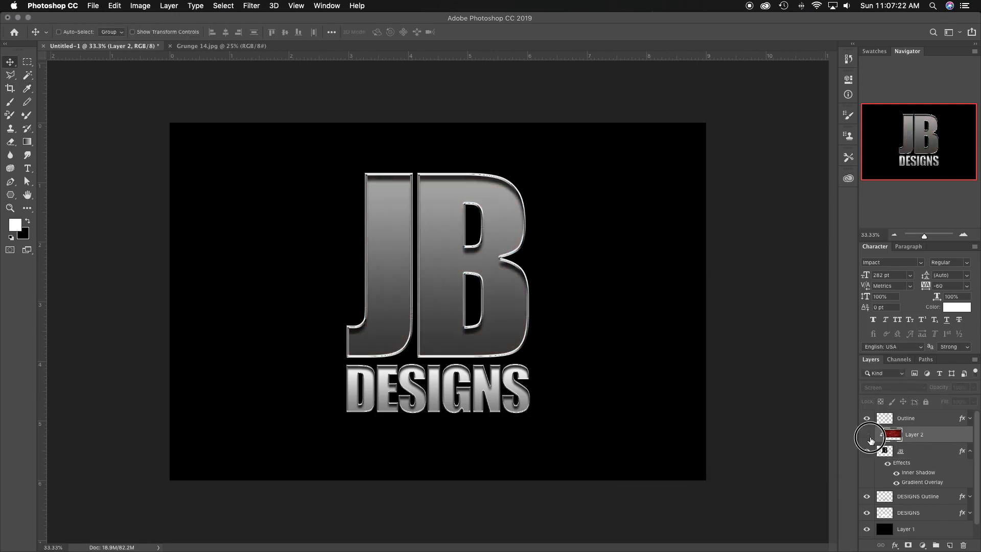
pyautogui.click(869, 436)
pyautogui.moveTo(621, 331); pyautogui.dragTo(442, 299)
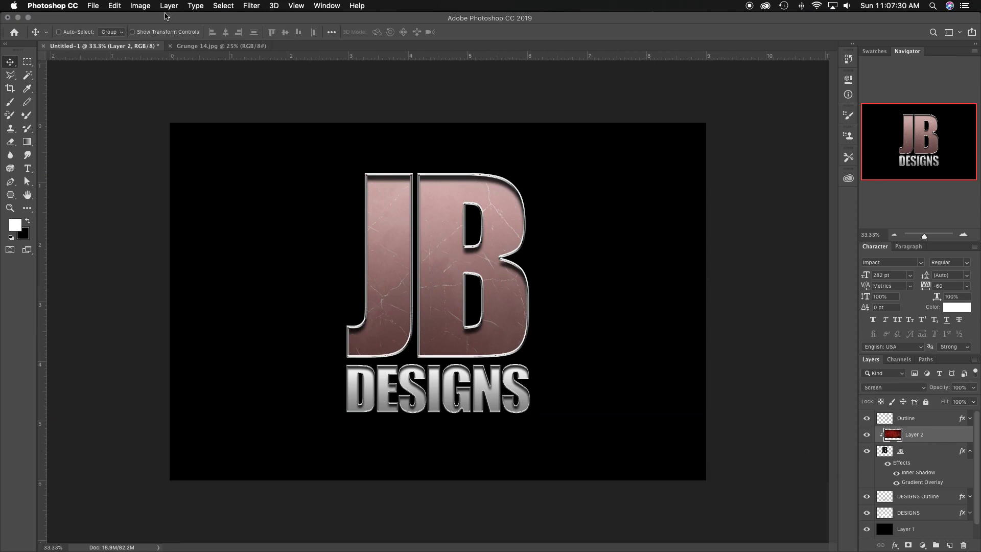
# Desaturate the red grunge texture layer.
pyautogui.click(93, 5)
pyautogui.moveTo(140, 5)
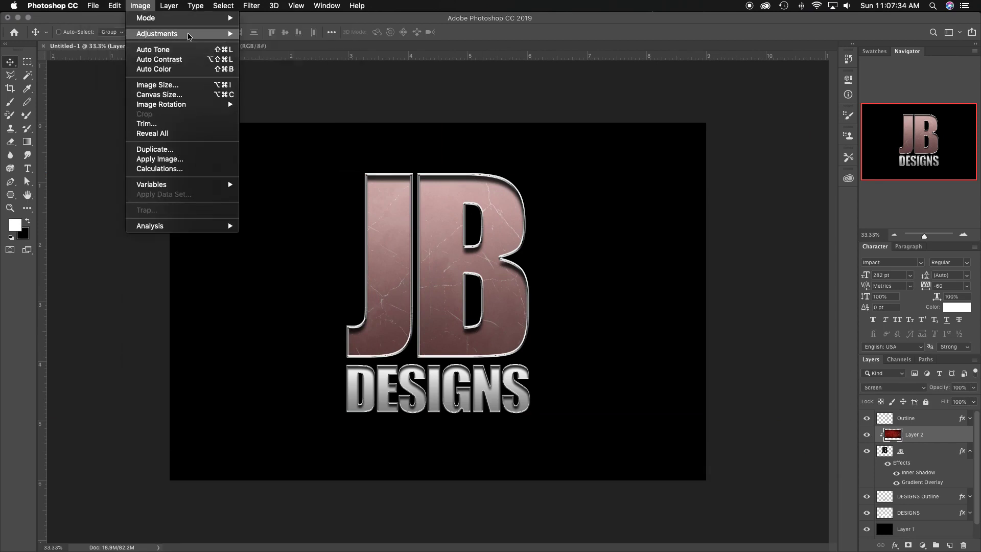
pyautogui.moveTo(189, 35)
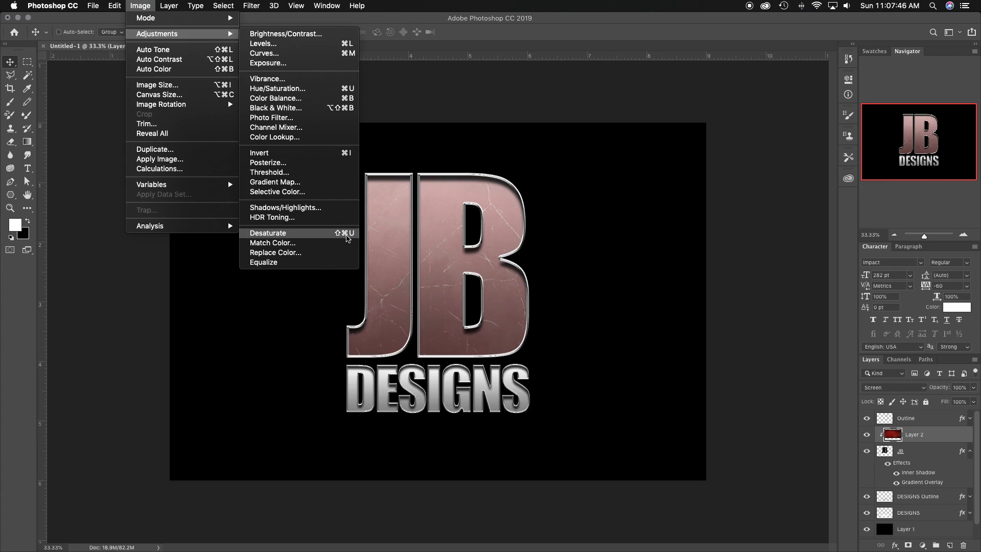
pyautogui.click(491, 225)
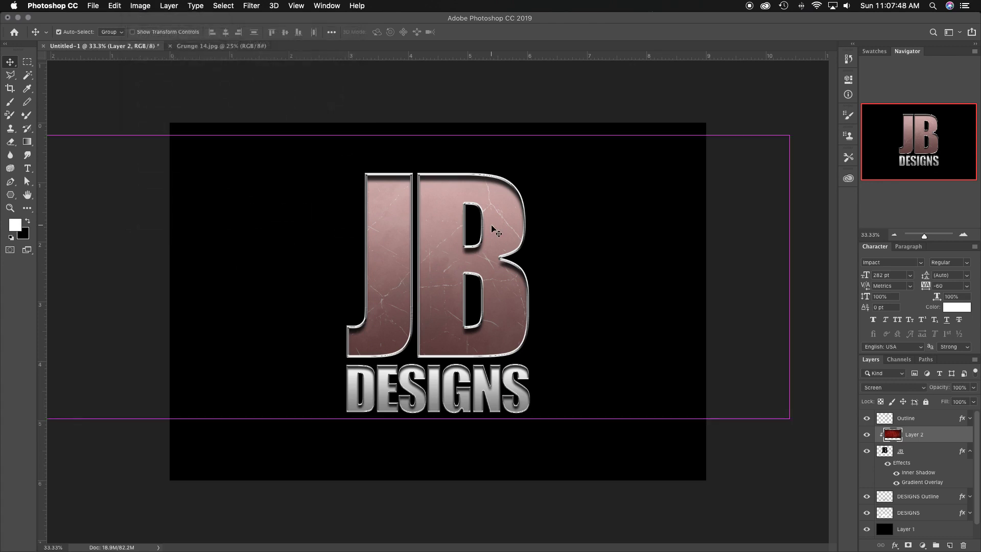
pyautogui.press('super+shift+u')
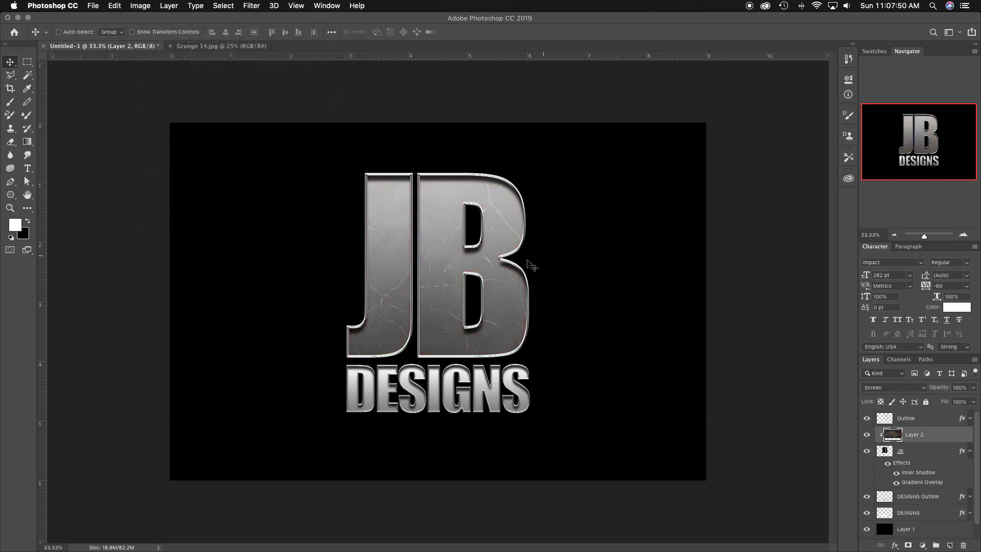
# Compare the desaturated grunge texture on and off, reposition it over the JB letters and scale it to about 115.7%.
pyautogui.click(867, 435)
pyautogui.click(867, 435)
pyautogui.moveTo(508, 298); pyautogui.dragTo(317, 274)
pyautogui.moveTo(426, 277); pyautogui.dragTo(565, 283)
pyautogui.press('super+t')
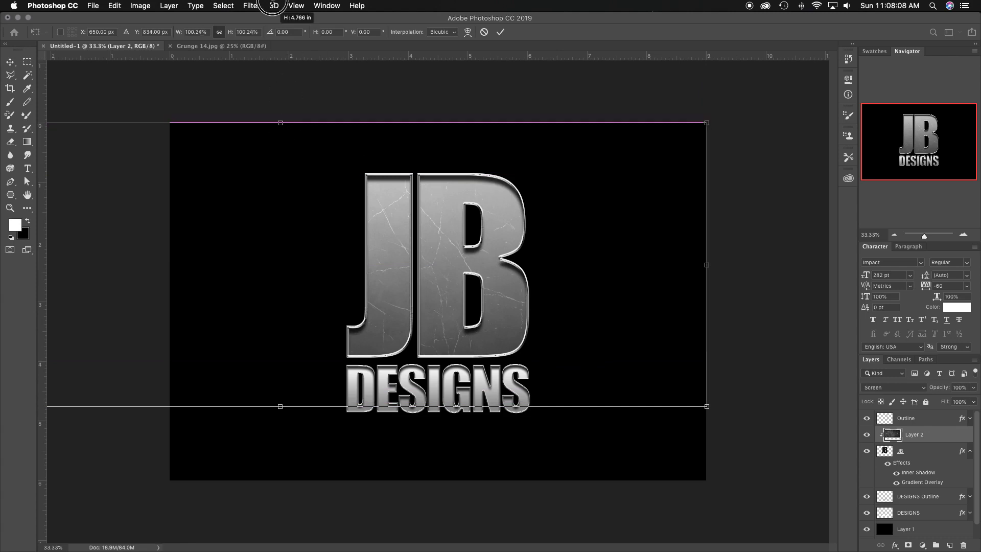
pyautogui.moveTo(280, 123); pyautogui.dragTo(317, 79)
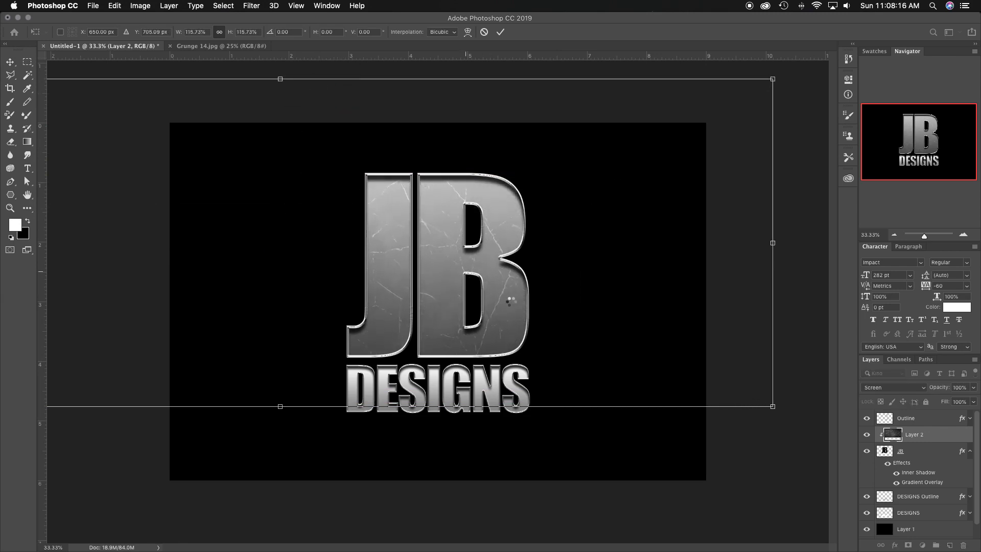
pyautogui.press('Return')
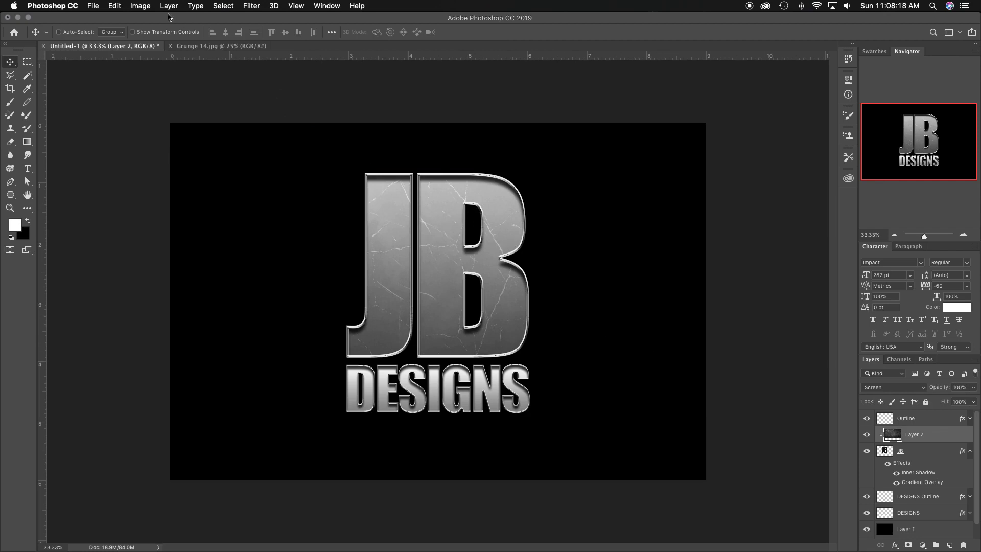
# Darken the grunge texture with Curves, pulling the midtones down to output 14 at input 114 and lowering the highlights.
pyautogui.click(140, 6)
pyautogui.moveTo(158, 34)
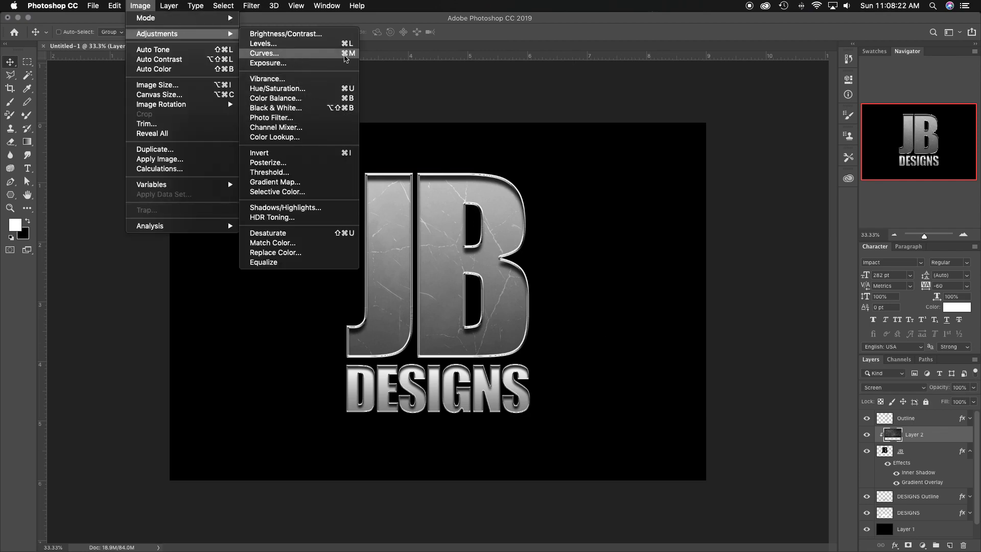
pyautogui.click(547, 131)
pyautogui.press('super+m')
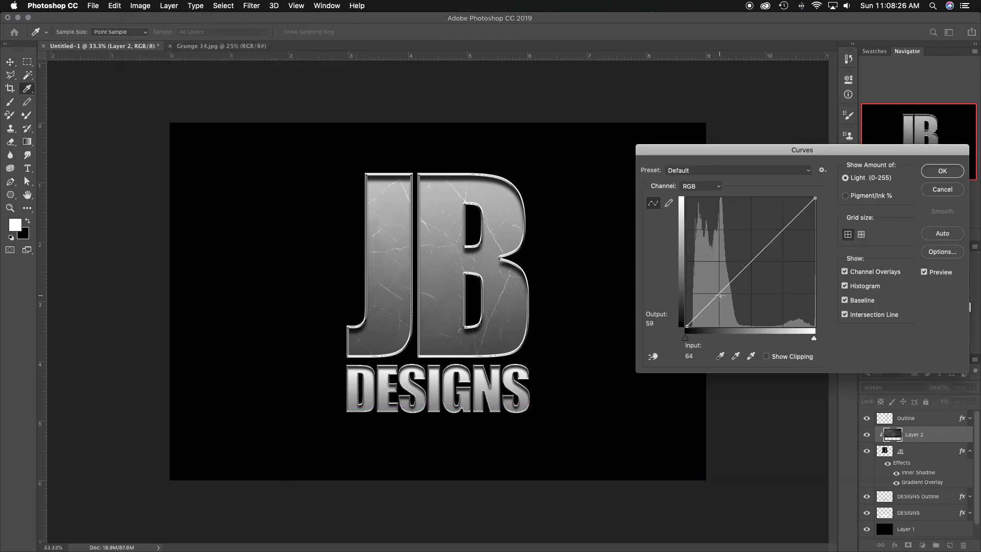
pyautogui.moveTo(720, 295); pyautogui.dragTo(742, 311)
pyautogui.moveTo(804, 224)
pyautogui.mouseDown()
pyautogui.moveTo(784, 206)
pyautogui.moveTo(804, 228)
pyautogui.mouseUp()
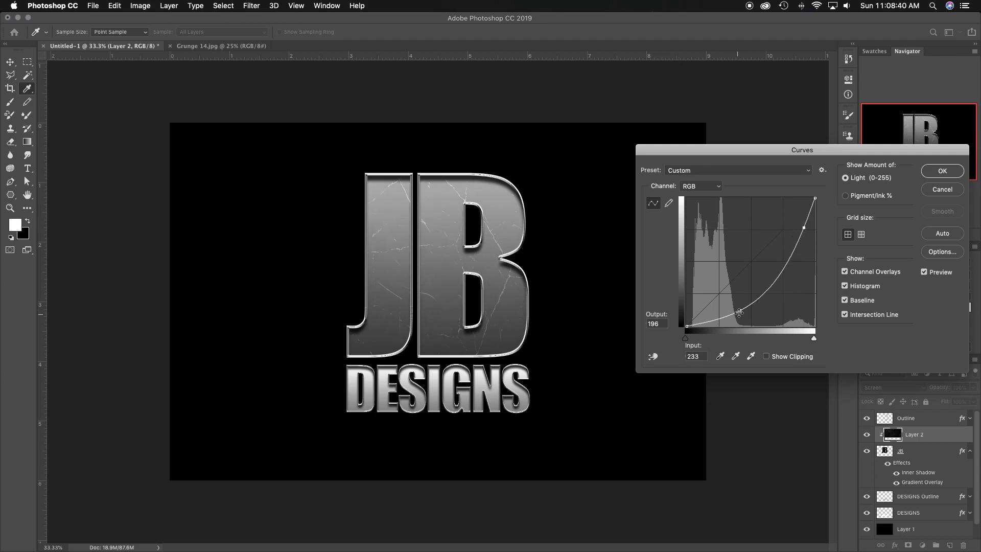
pyautogui.moveTo(740, 310); pyautogui.dragTo(744, 315)
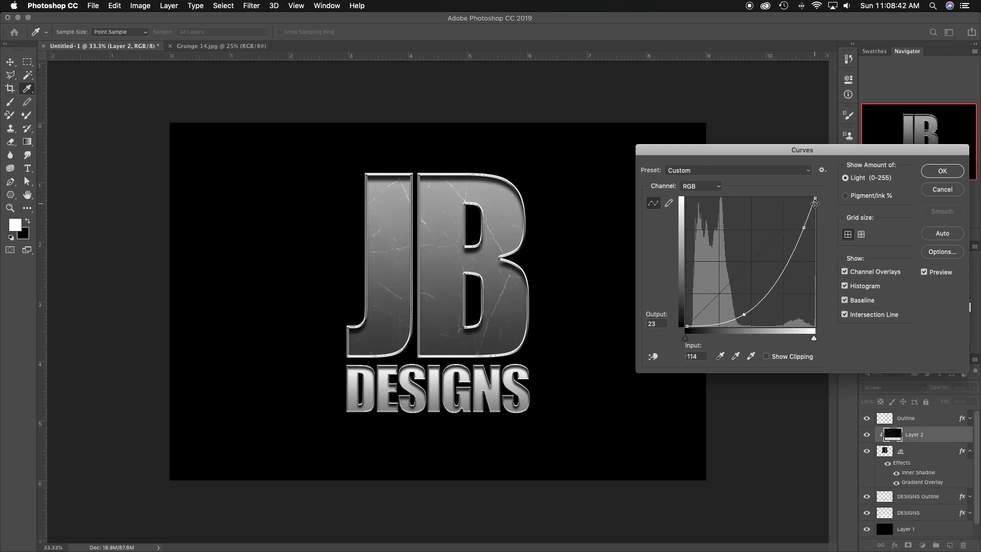
pyautogui.moveTo(815, 203); pyautogui.dragTo(805, 245)
pyautogui.moveTo(744, 315); pyautogui.dragTo(746, 319)
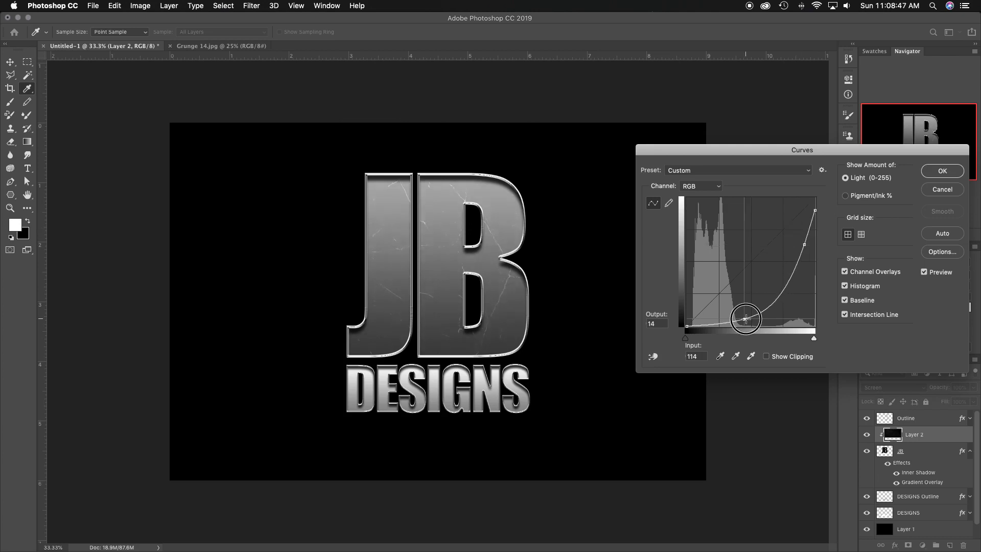
pyautogui.click(943, 171)
# Shift the darkened grunge texture to the left over the JB letters.
pyautogui.press('v')
pyautogui.moveTo(460, 272); pyautogui.dragTo(323, 271)
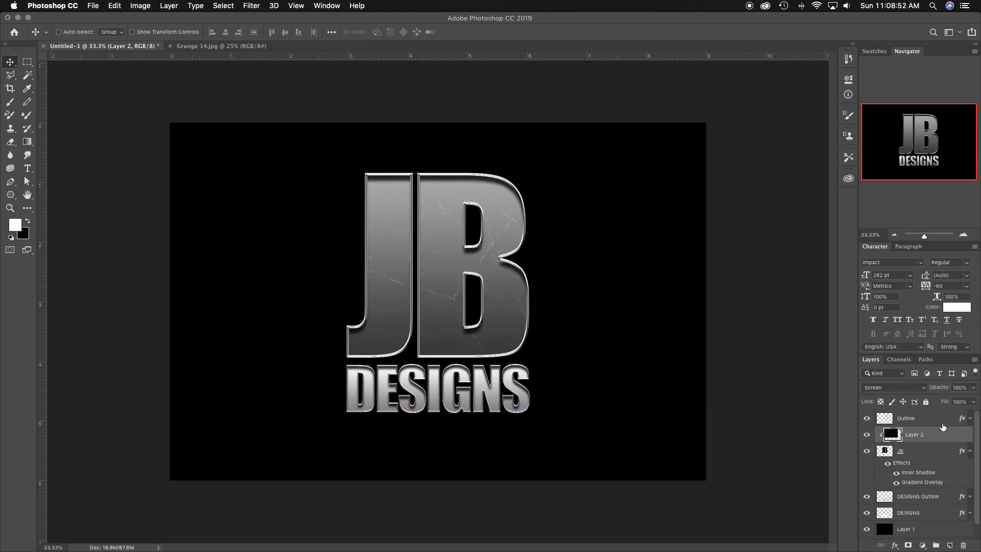
pyautogui.moveTo(943, 388)
pyautogui.mouseDown()
pyautogui.moveTo(928, 390)
pyautogui.moveTo(953, 392)
pyautogui.mouseUp()
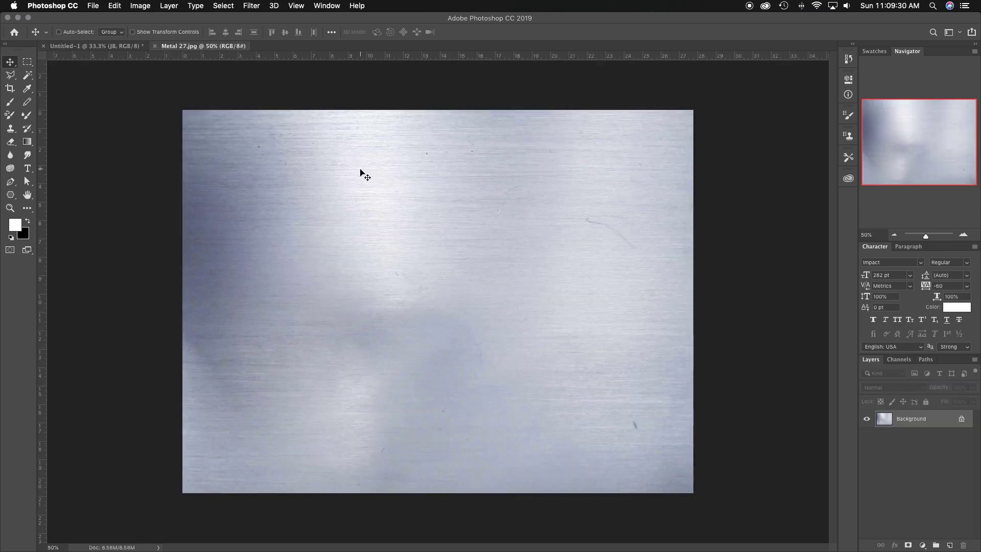
# Paste the Metal 27.jpg texture directly above the JB layer in Untitled-1, scale it to about 87% and move it over the letters.
pyautogui.click(133, 49)
pyautogui.press('super+v')
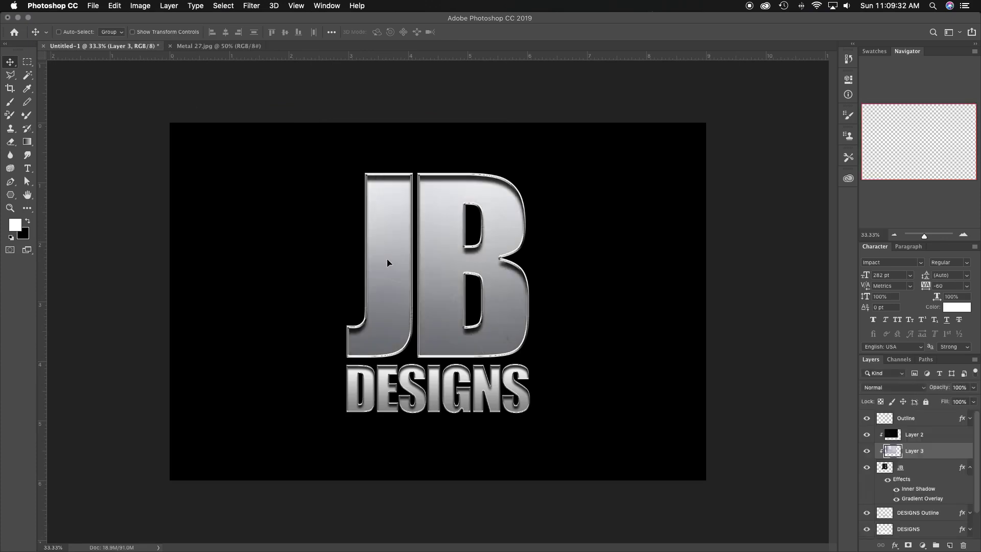
pyautogui.press('super+t')
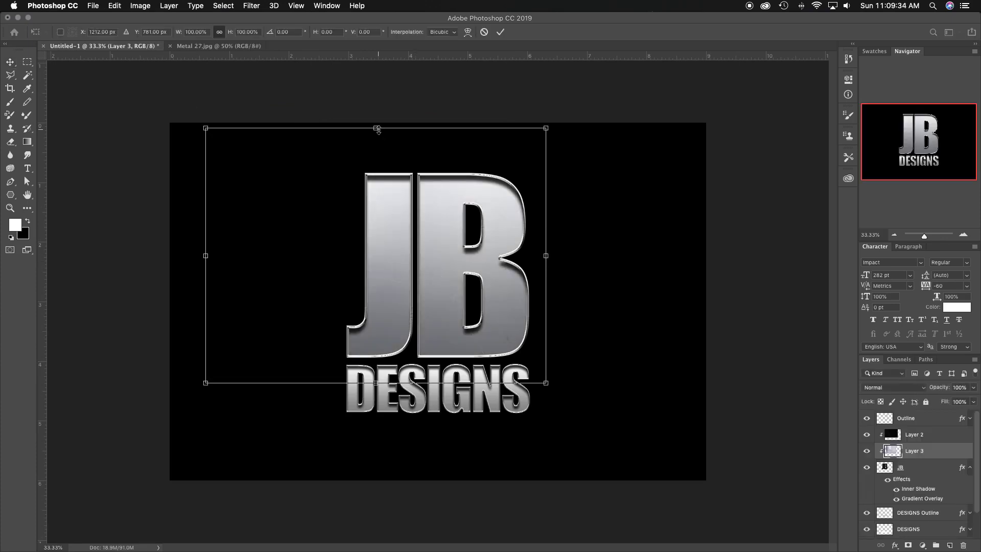
pyautogui.moveTo(377, 130); pyautogui.dragTo(379, 158)
pyautogui.moveTo(407, 208); pyautogui.dragTo(451, 203)
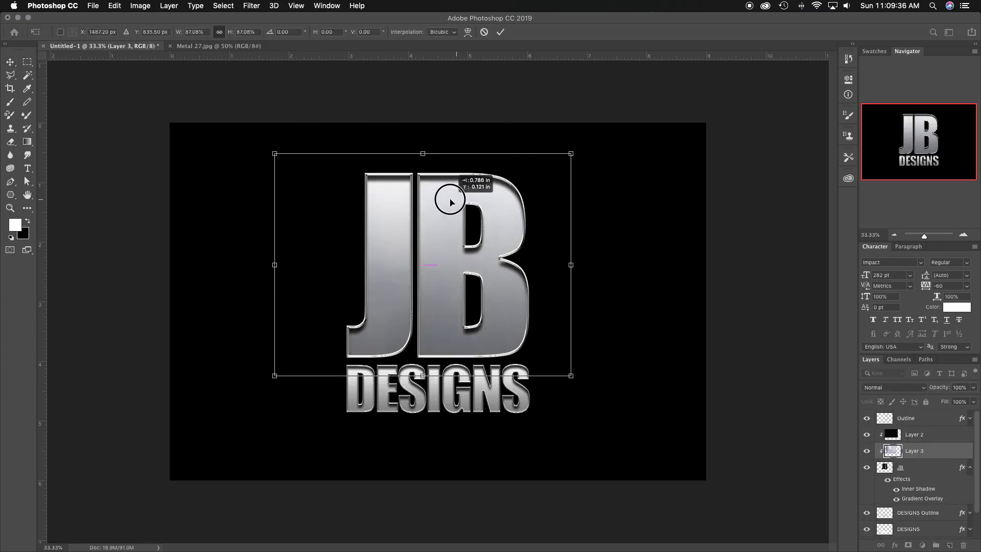
pyautogui.press('Return')
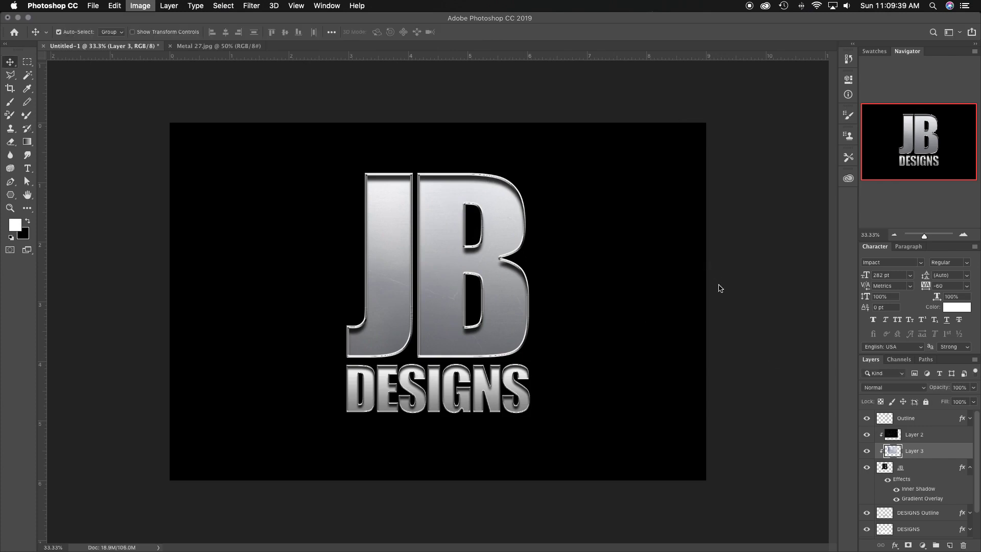
# Raise the metal texture's contrast with Curves, lowering the shadows and setting input 213 to output 209, and compare it on and off.
pyautogui.press('super+m')
pyautogui.moveTo(739, 276); pyautogui.dragTo(731, 303)
pyautogui.moveTo(795, 225); pyautogui.dragTo(794, 221)
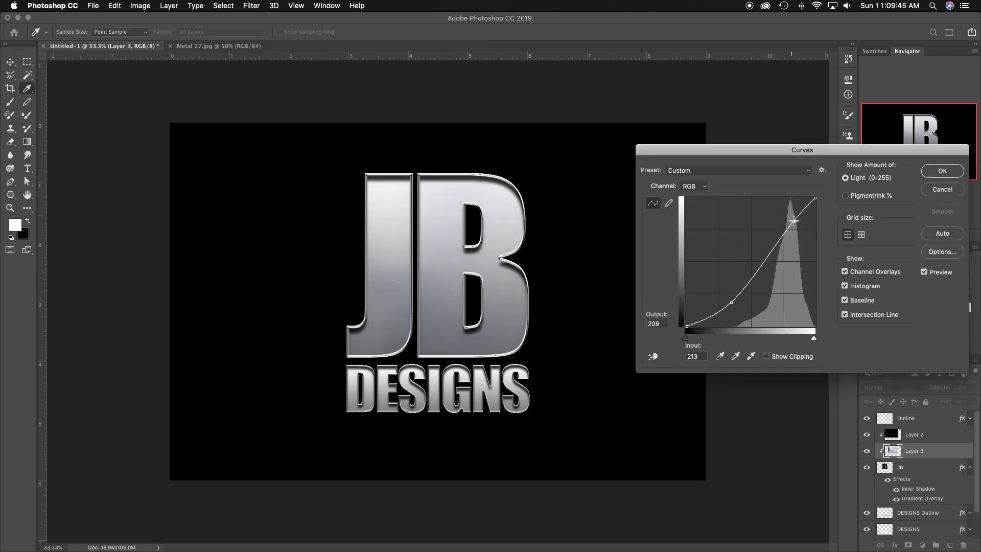
pyautogui.press('Return')
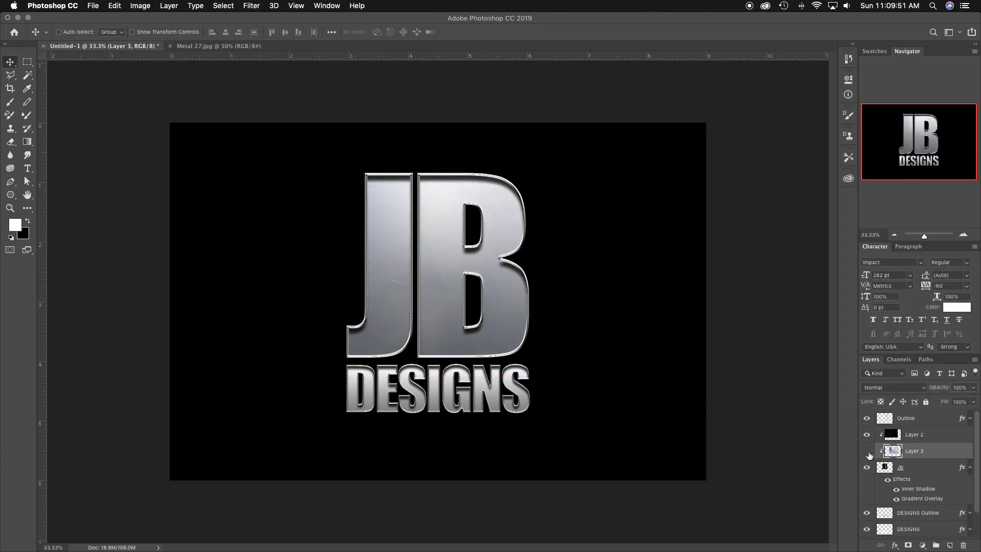
pyautogui.click(867, 452)
pyautogui.click(867, 451)
# Examine the grunge scratches, brushed metal and bevelled edges of the JB and DESIGNS lettering up close.
pyautogui.click(914, 434)
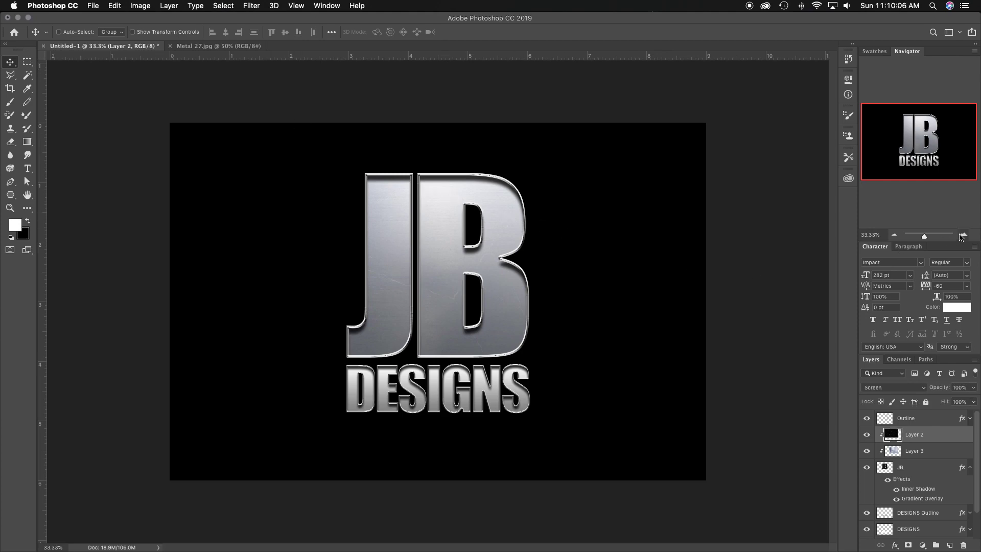
pyautogui.click(962, 237)
pyautogui.click(962, 237)
pyautogui.click(962, 237)
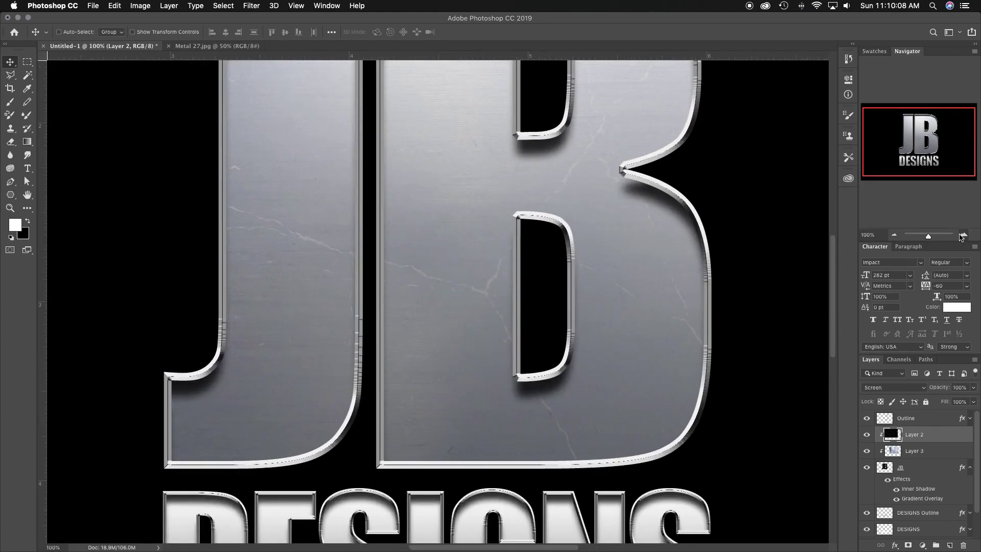
pyautogui.moveTo(912, 155)
pyautogui.mouseDown()
pyautogui.moveTo(907, 137)
pyautogui.moveTo(916, 134)
pyautogui.moveTo(911, 165)
pyautogui.mouseUp()
pyautogui.click(896, 235)
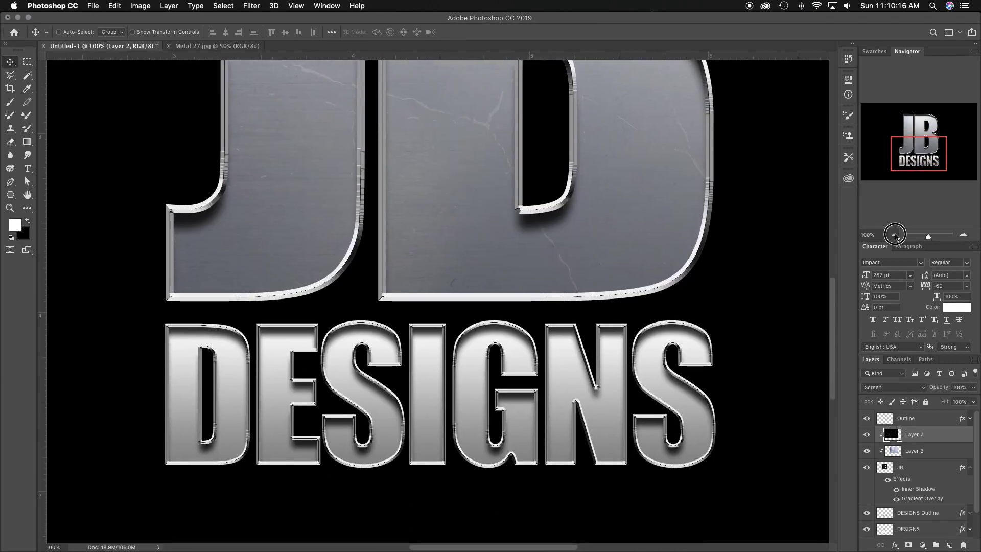
pyautogui.click(895, 235)
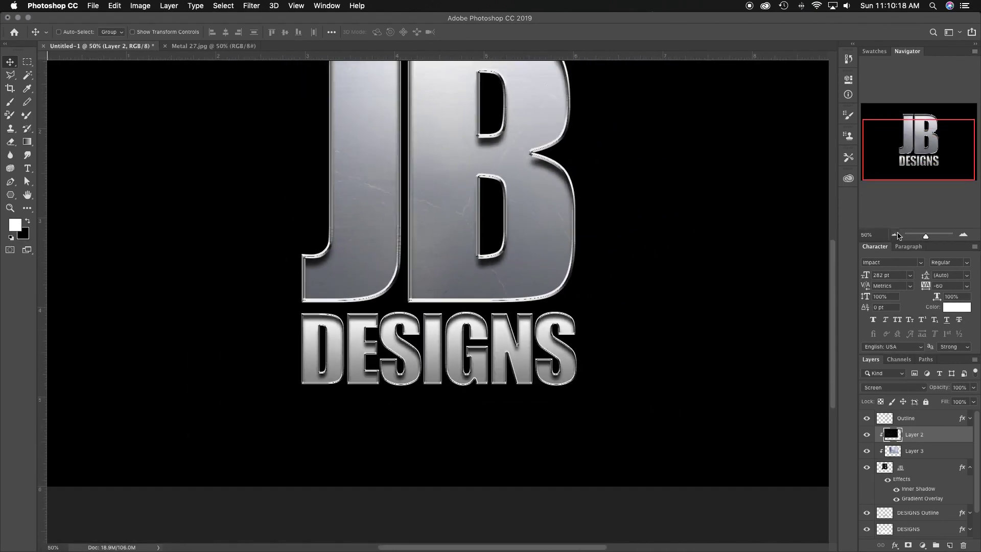
pyautogui.click(895, 235)
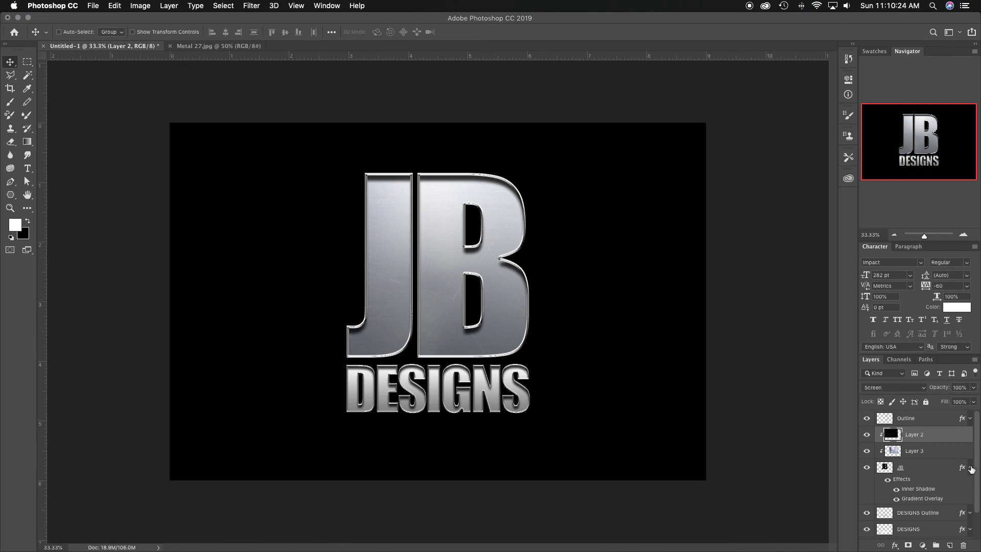
# Compare the Outline layer with and without its Bevel & Emboss effect, and leave that layer selected with its effects collapsed.
pyautogui.click(971, 468)
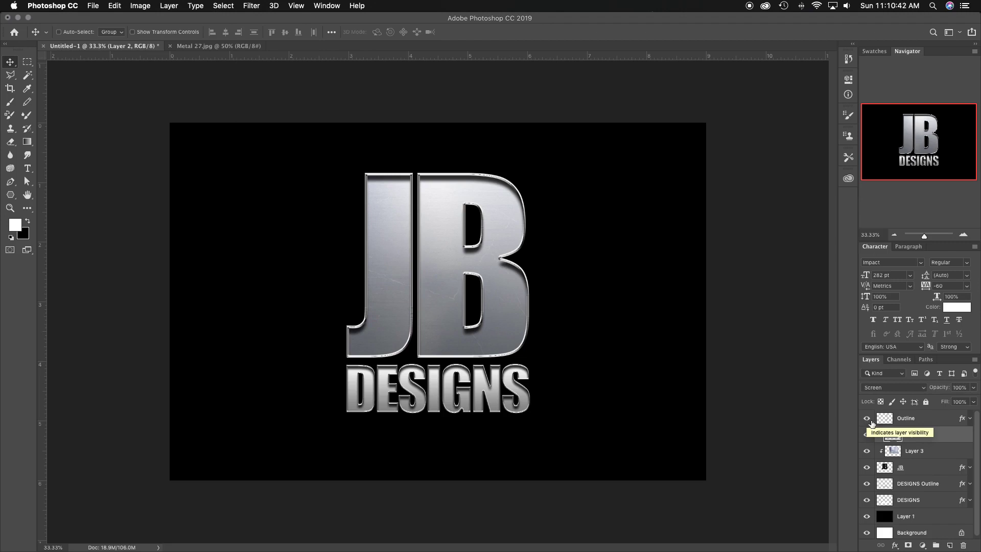
pyautogui.click(970, 418)
pyautogui.click(896, 440)
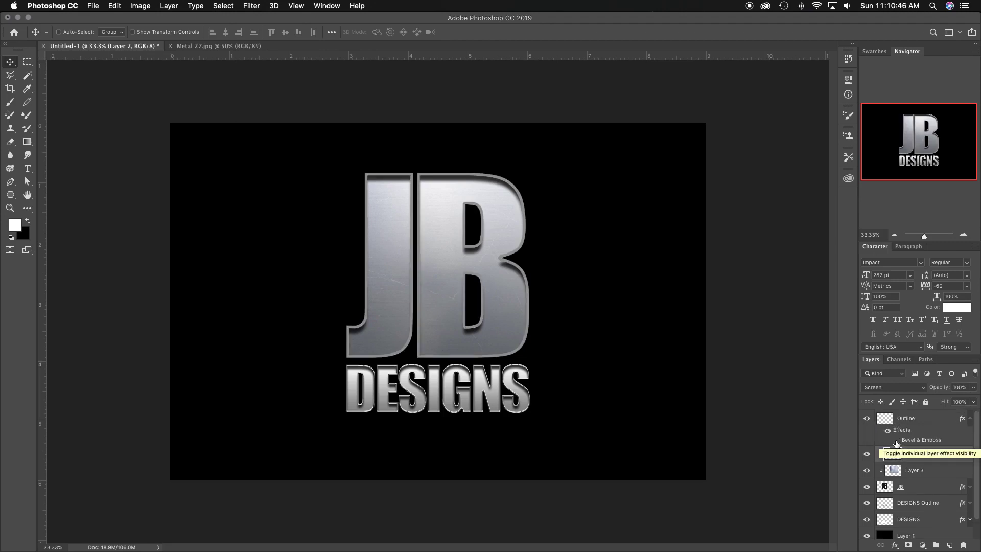
pyautogui.click(896, 440)
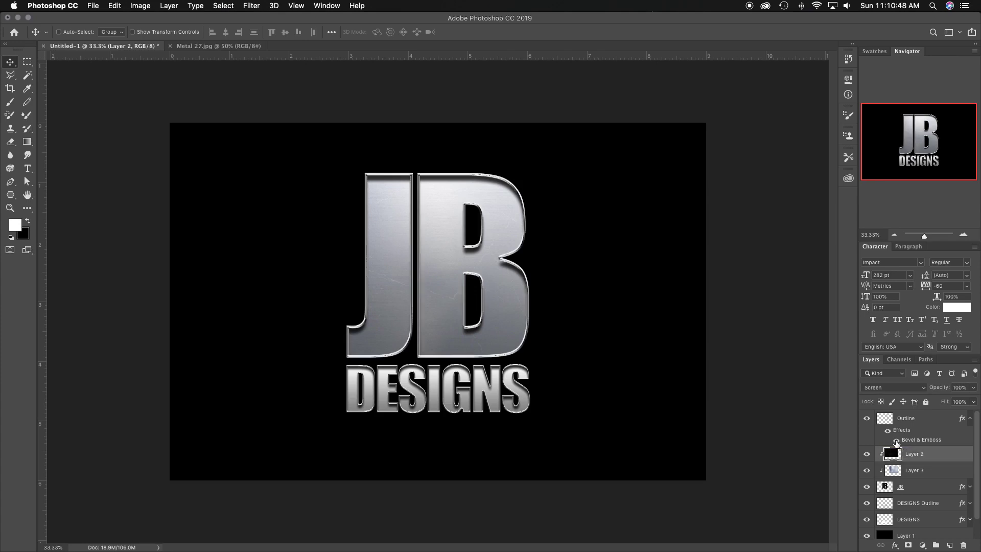
pyautogui.click(954, 421)
pyautogui.click(970, 418)
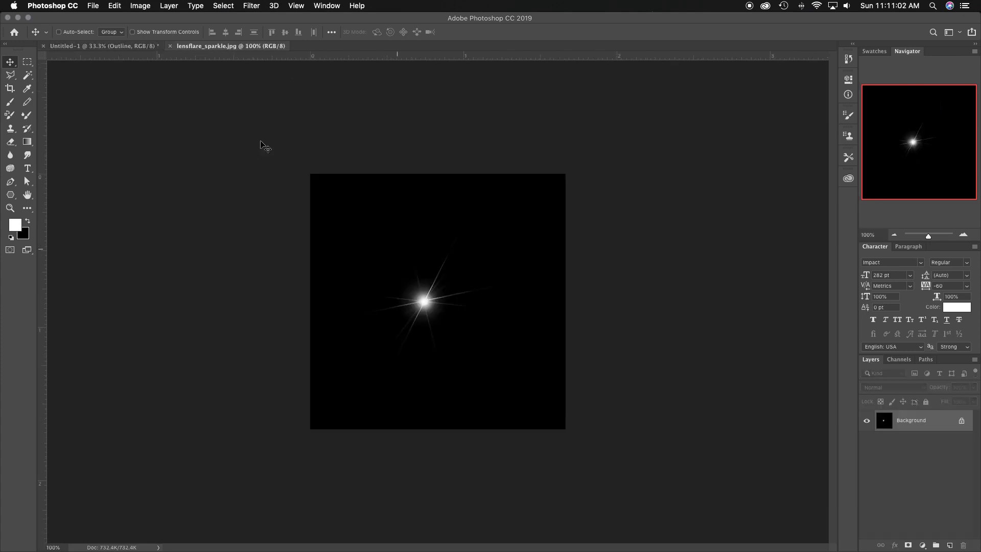
# Add the lensflare_sparkle.jpg image above the Outline layer in Screen mode, enlarge it and place it on the B's upper-left corner.
pyautogui.moveTo(258, 144); pyautogui.dragTo(356, 160)
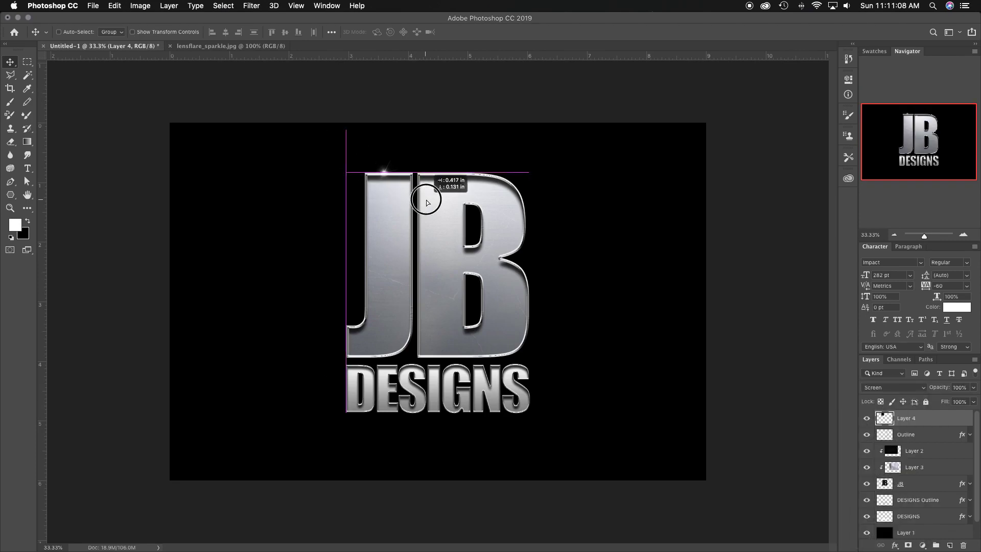
pyautogui.moveTo(416, 186); pyautogui.dragTo(438, 204)
pyautogui.hotkey('ctrl', 't')
pyautogui.moveTo(498, 158); pyautogui.dragTo(526, 173)
pyautogui.press('Return')
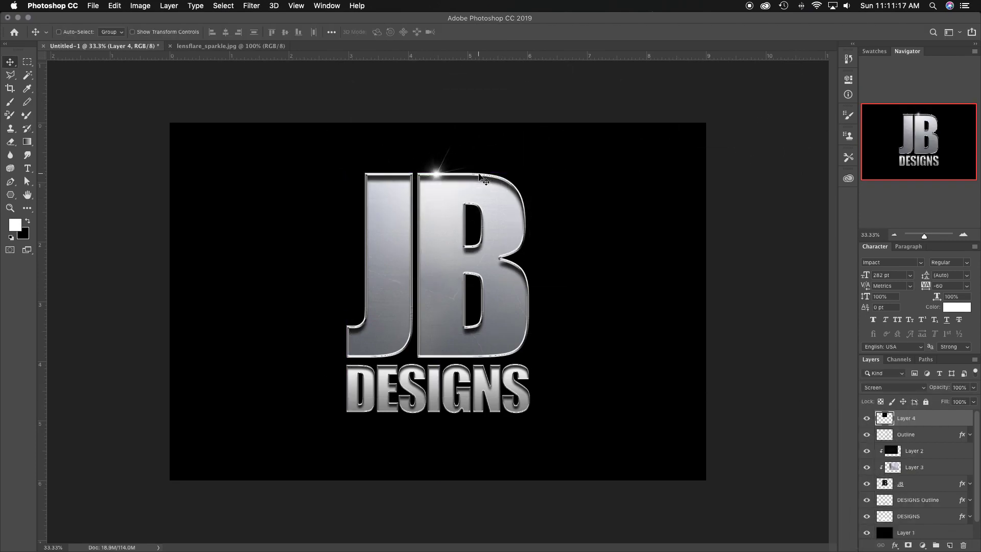
pyautogui.moveTo(374, 124); pyautogui.dragTo(431, 175)
# Add a gold Color Overlay in Overlay mode at 75% opacity to the Outline layer, and close the lensflare_sparkle.jpg document.
pyautogui.doubleClick(964, 436)
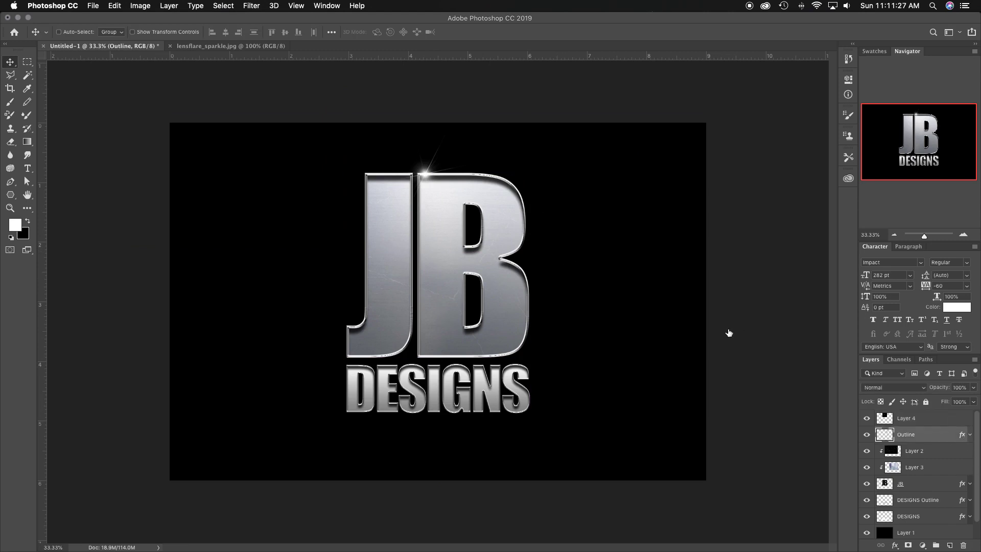
pyautogui.click(576, 316)
pyautogui.click(789, 218)
pyautogui.click(766, 269)
pyautogui.moveTo(739, 185); pyautogui.dragTo(691, 170)
pyautogui.click(857, 151)
pyautogui.moveTo(764, 226); pyautogui.dragTo(751, 227)
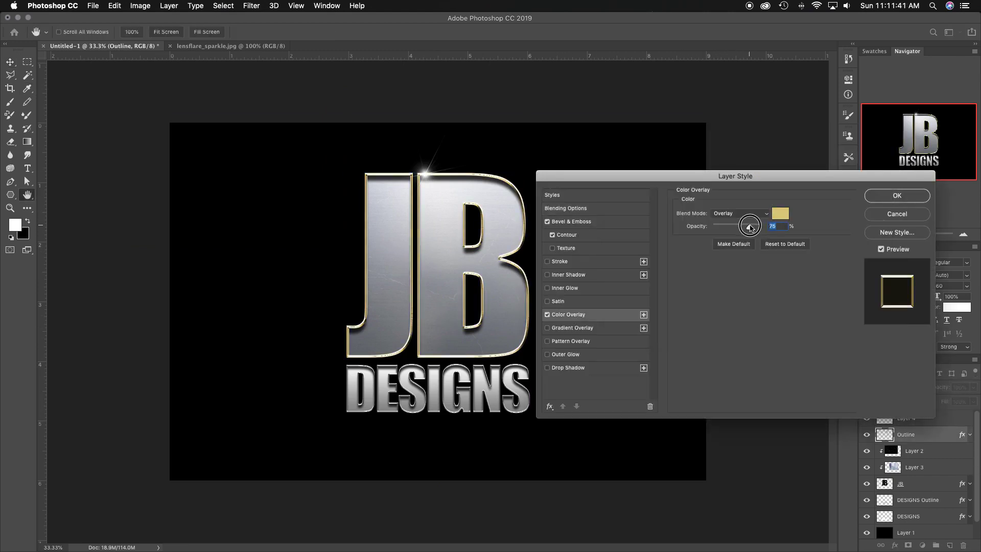
pyautogui.click(897, 196)
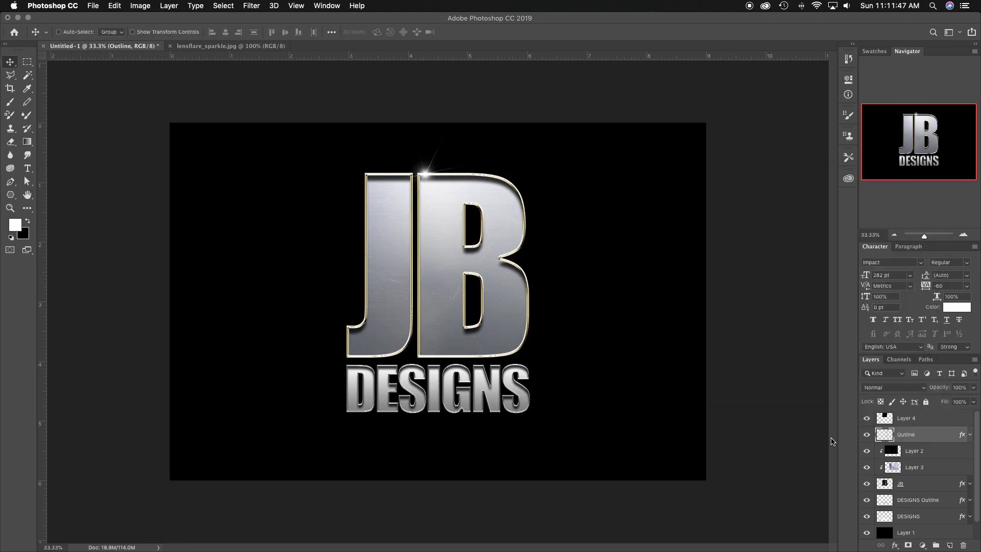
pyautogui.click(170, 46)
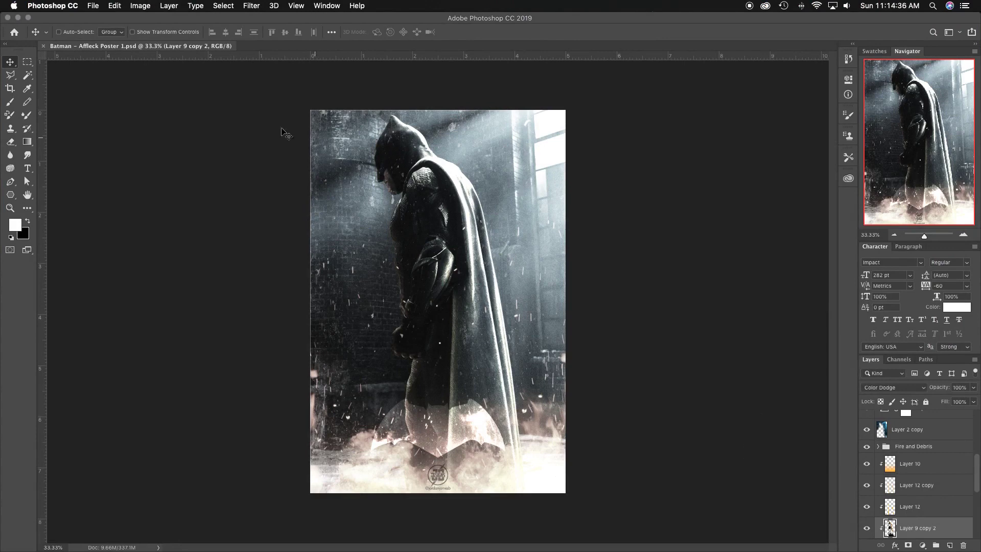
# Go through the Batman poster's upper layers and compare the image with Layer 15, Layer 14 and Layer 13 on and off.
pyautogui.scroll(4, 907, 462)
pyautogui.scroll(-5, 907, 462)
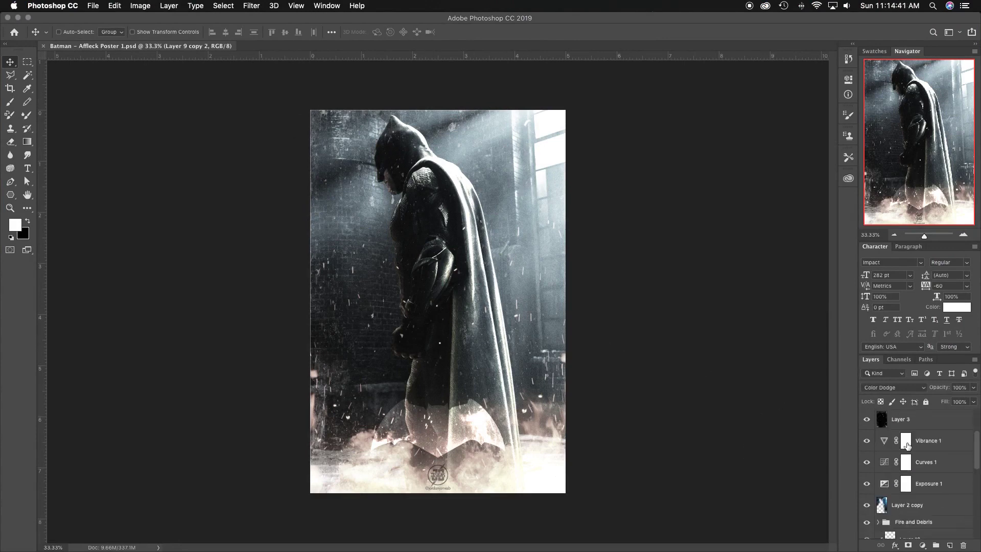
pyautogui.scroll(5, 907, 449)
pyautogui.scroll(2, 909, 503)
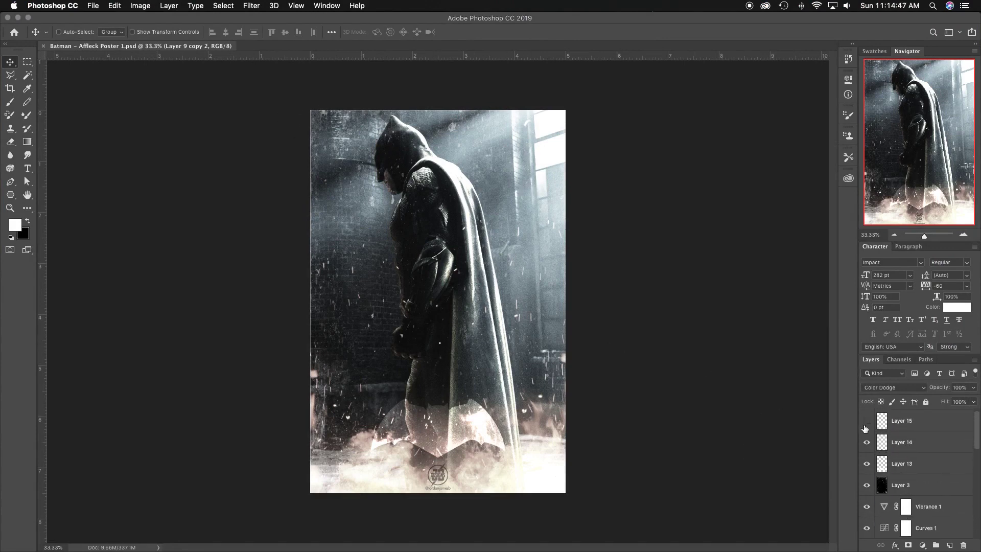
pyautogui.click(867, 422)
pyautogui.click(867, 422)
pyautogui.click(867, 442)
pyautogui.click(867, 442)
pyautogui.click(867, 464)
pyautogui.click(867, 464)
# Compare the poster with and without the Layer 3 texture, and hide the Vibrance 1 adjustment to view the image without it.
pyautogui.click(867, 485)
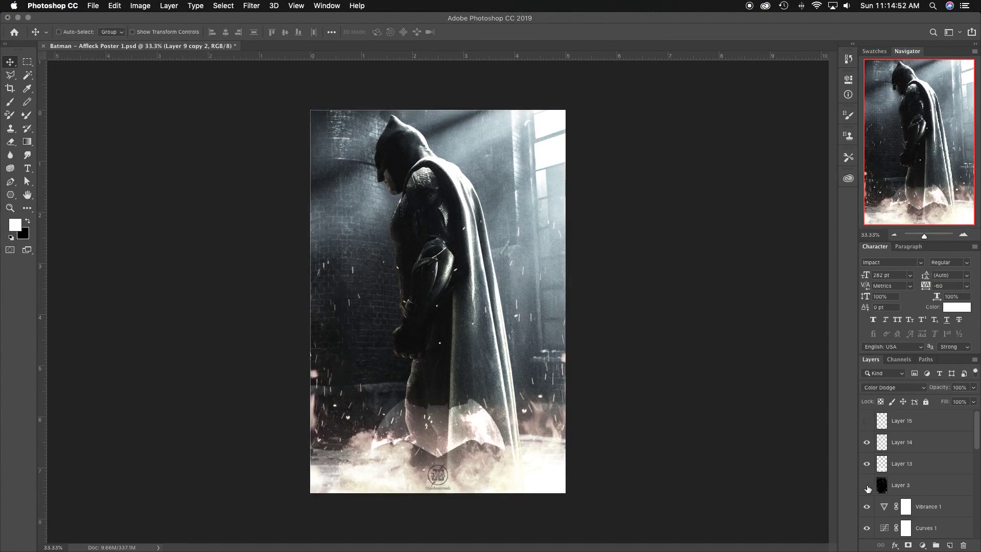
pyautogui.click(867, 486)
pyautogui.click(866, 486)
pyautogui.scroll(-3, 882, 485)
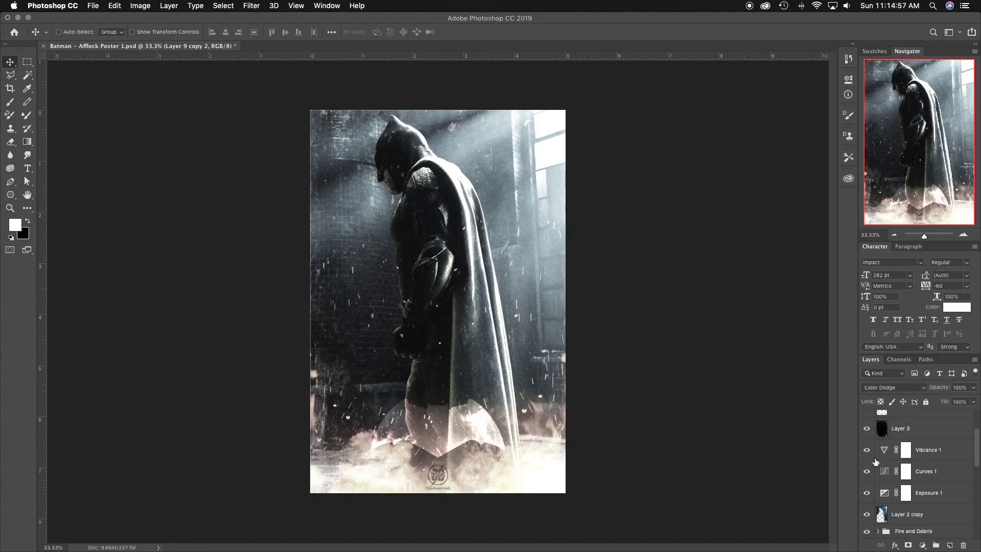
pyautogui.click(867, 450)
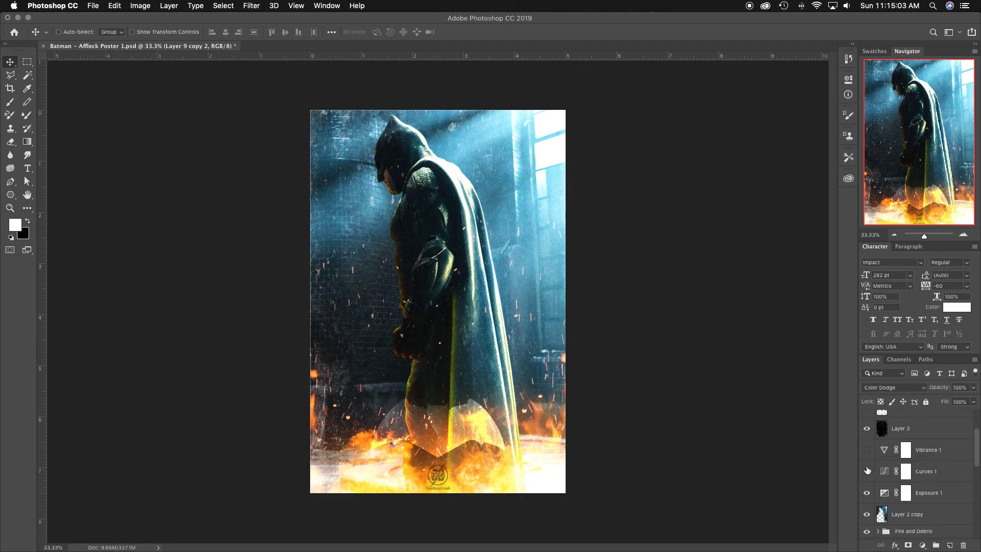